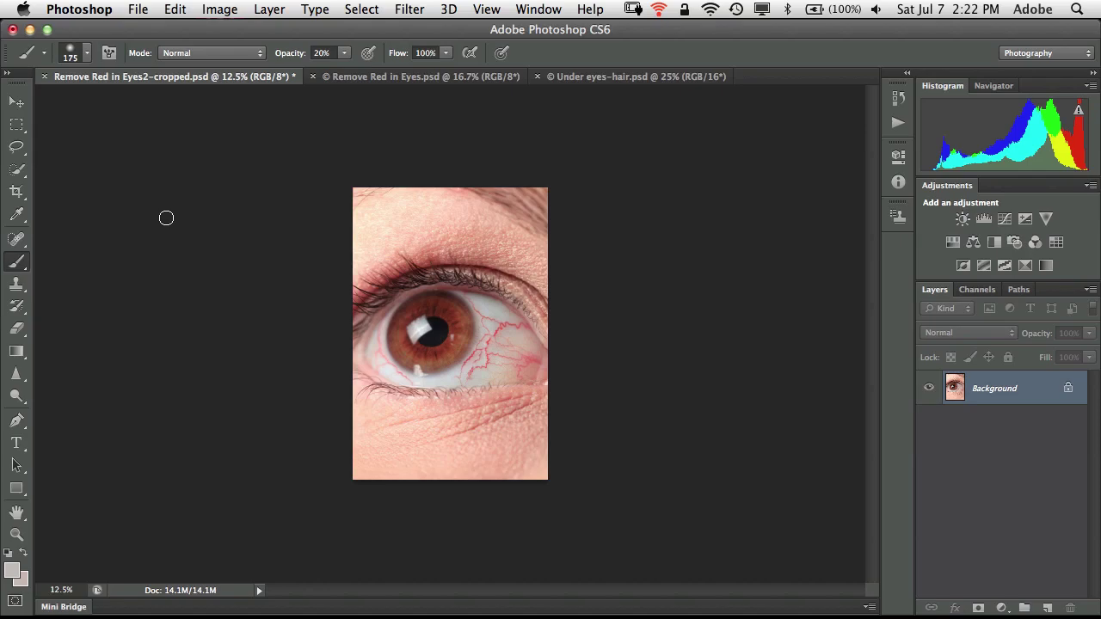
Scrubby-zoom on the eye white from 12.5% to about 29% with the Zoom tool
key(z)
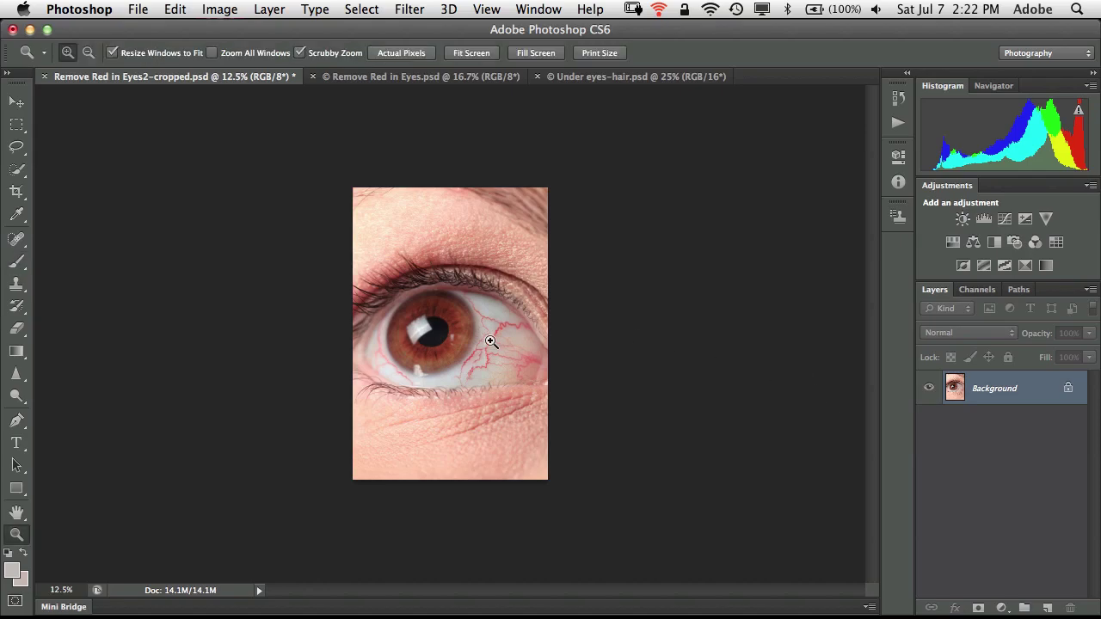
drag(491, 342, 539, 307)
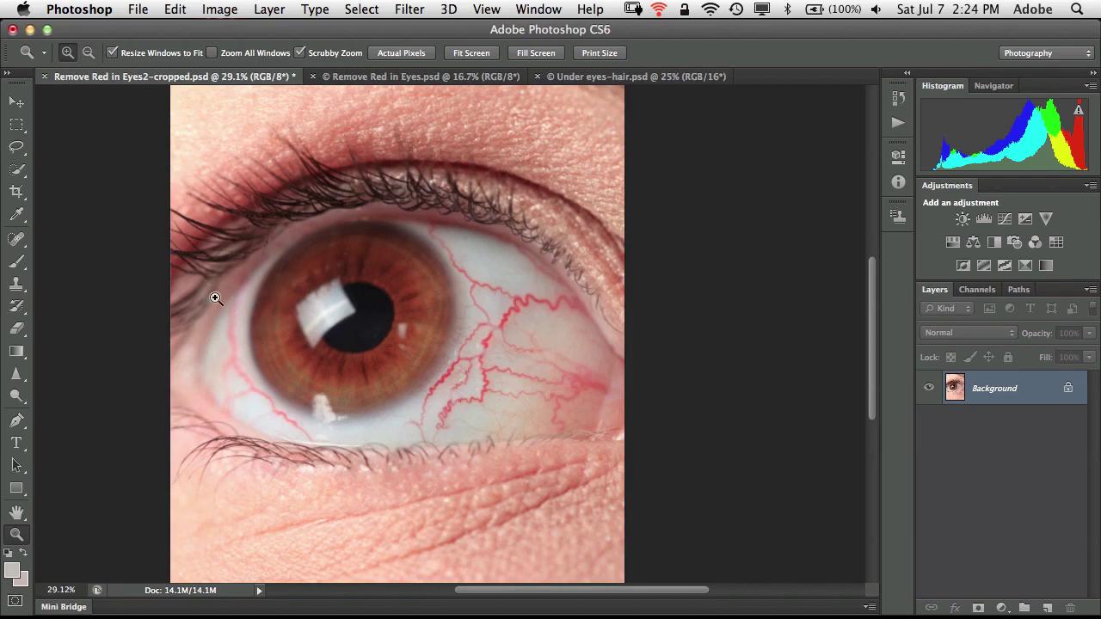
Patch the first red vein areas on the eye white with the Patch tool
click(19, 241)
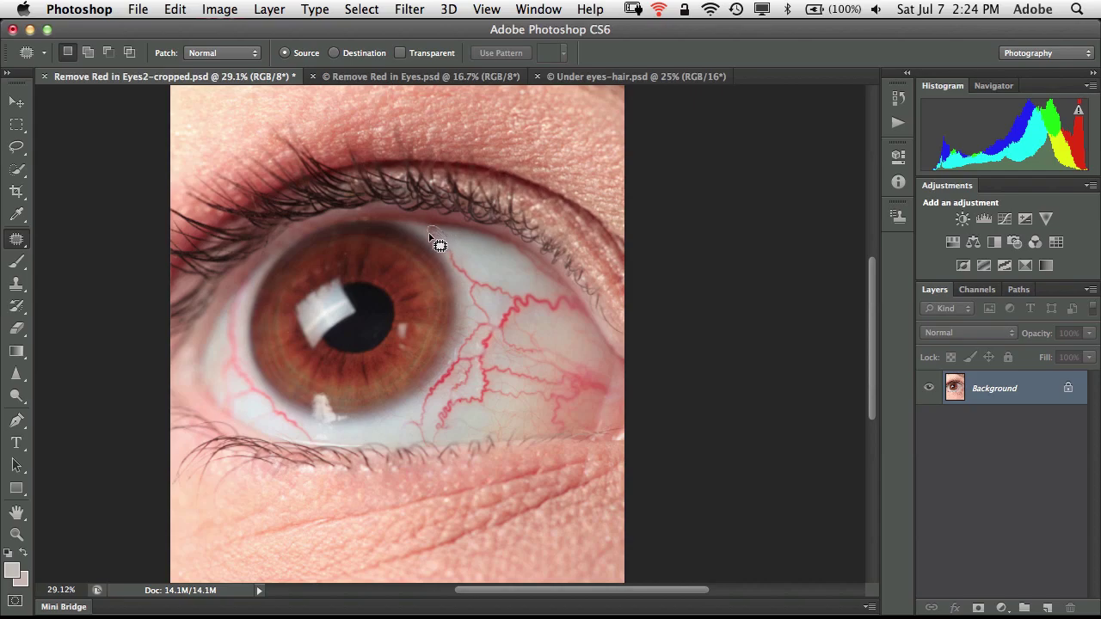
mouse_move(429, 233)
mouse_down()
mouse_move(475, 301)
mouse_move(484, 285)
mouse_move(470, 263)
mouse_move(492, 271)
mouse_move(473, 280)
mouse_move(471, 305)
mouse_move(487, 312)
mouse_move(504, 289)
mouse_move(492, 249)
mouse_move(511, 292)
mouse_move(502, 301)
mouse_move(522, 296)
mouse_move(487, 261)
mouse_move(479, 317)
mouse_move(484, 297)
mouse_move(499, 304)
mouse_up()
key(ctrl+d)
key(ctrl+d)
key(ctrl+d)
drag(230, 300, 239, 355)
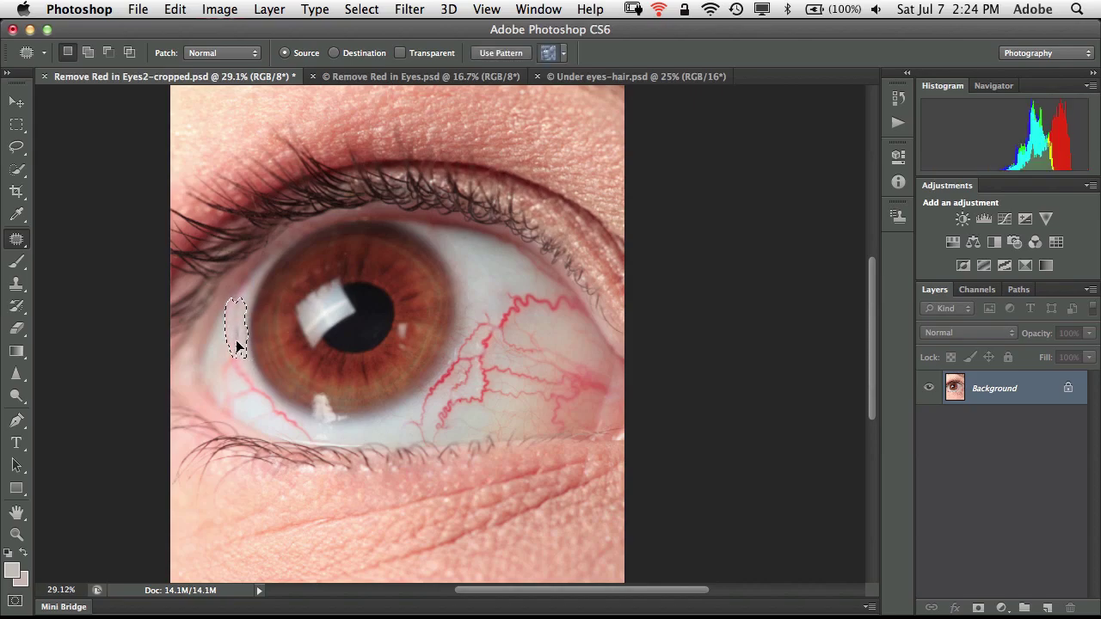
click(255, 359)
Patch the small vein spots left of and below the iris, then deselect
mouse_move(241, 303)
mouse_down()
mouse_move(239, 339)
mouse_move(298, 317)
mouse_move(500, 290)
mouse_up()
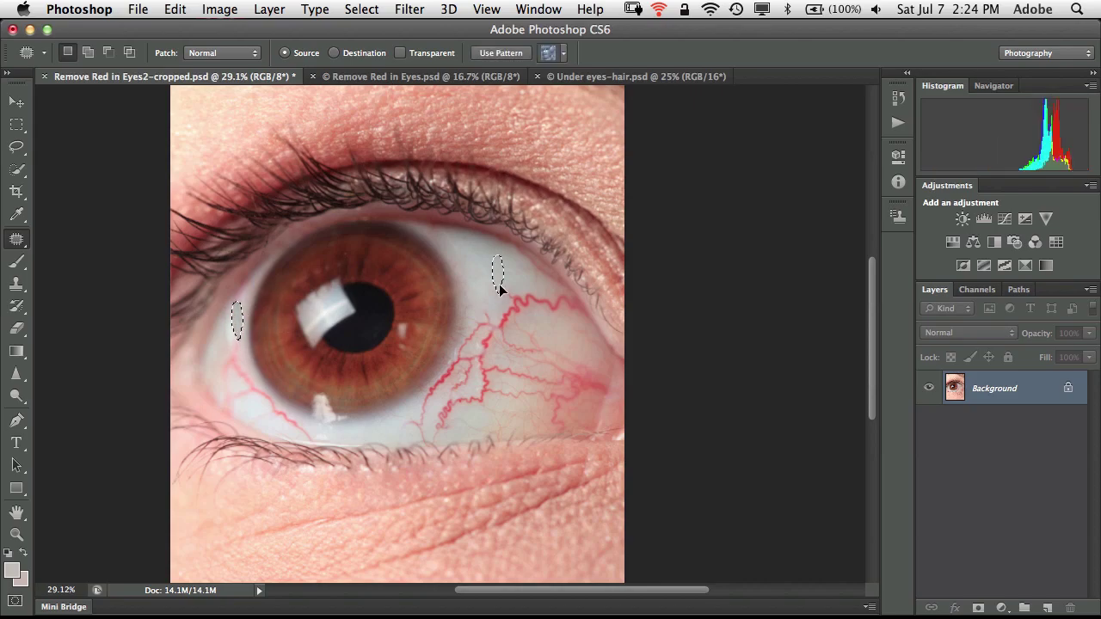
click(484, 311)
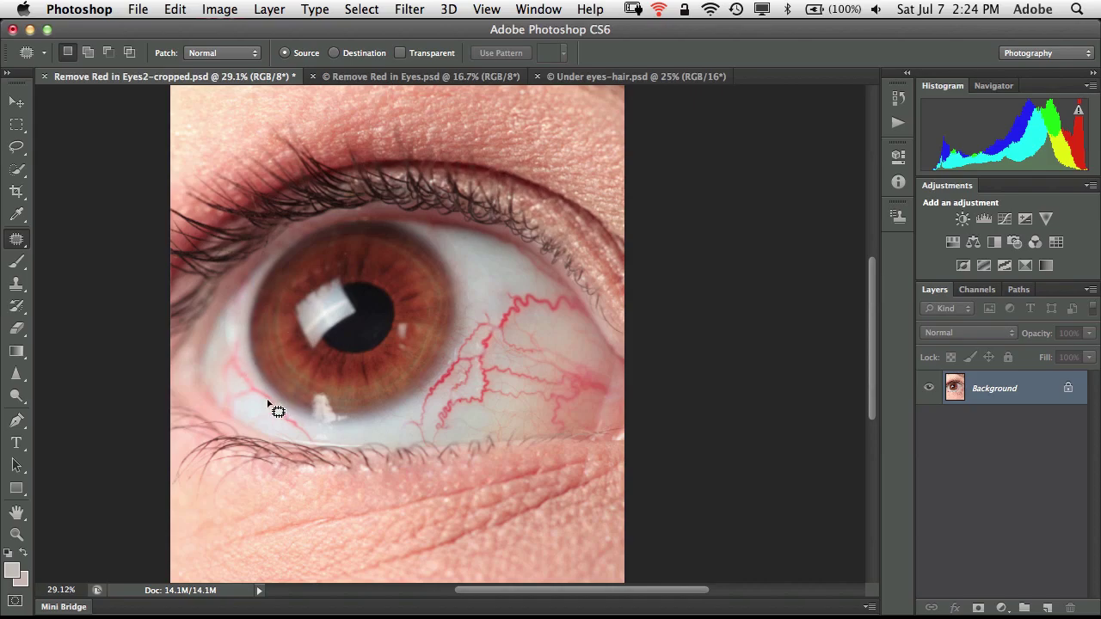
mouse_move(265, 390)
mouse_down()
mouse_move(240, 399)
mouse_move(278, 409)
mouse_move(264, 414)
mouse_move(306, 434)
mouse_move(278, 425)
mouse_move(289, 419)
mouse_move(270, 393)
mouse_move(269, 409)
mouse_move(278, 406)
mouse_move(257, 413)
mouse_move(290, 430)
mouse_up()
key(super+d)
click(17, 241)
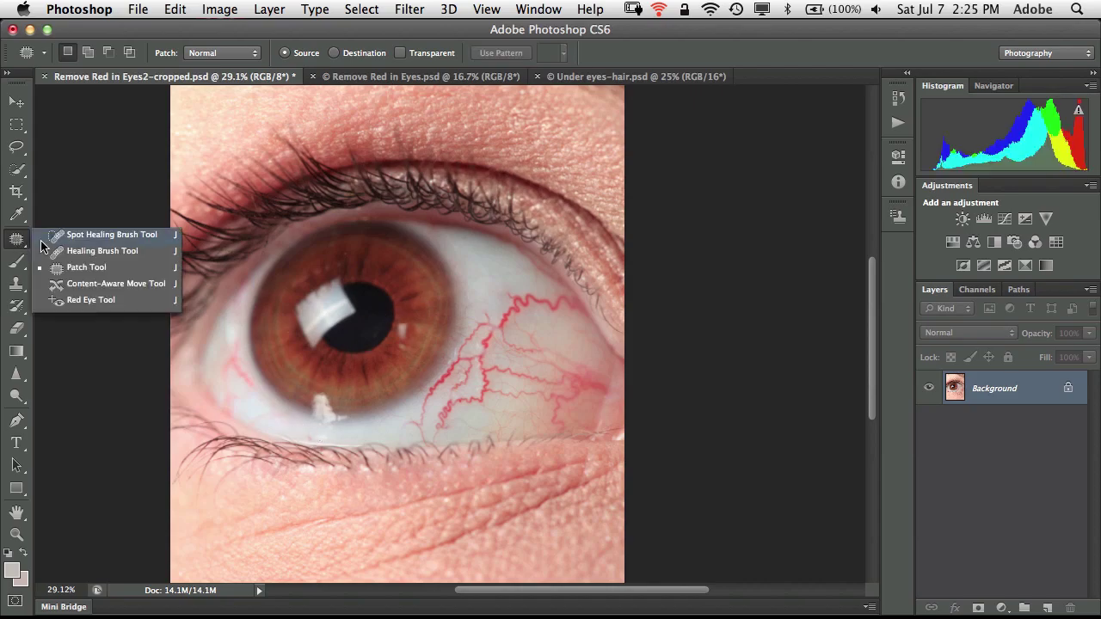
Switch to the Spot Healing Brush with Content-Aware type at size 80
click(94, 235)
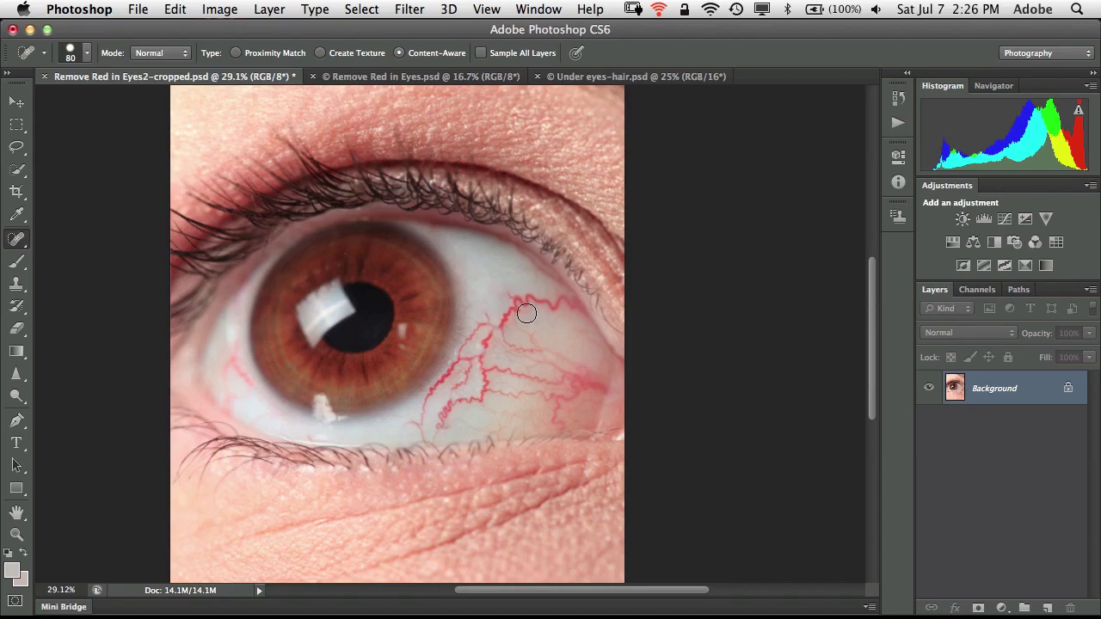
Spot-heal the red vein right of the iris and a nearby spot below it
mouse_move(558, 308)
mouse_down()
mouse_move(522, 297)
mouse_move(505, 321)
mouse_move(511, 295)
mouse_move(528, 310)
mouse_move(560, 306)
mouse_move(503, 296)
mouse_move(530, 348)
mouse_move(487, 324)
mouse_move(504, 320)
mouse_move(480, 320)
mouse_move(445, 384)
mouse_up()
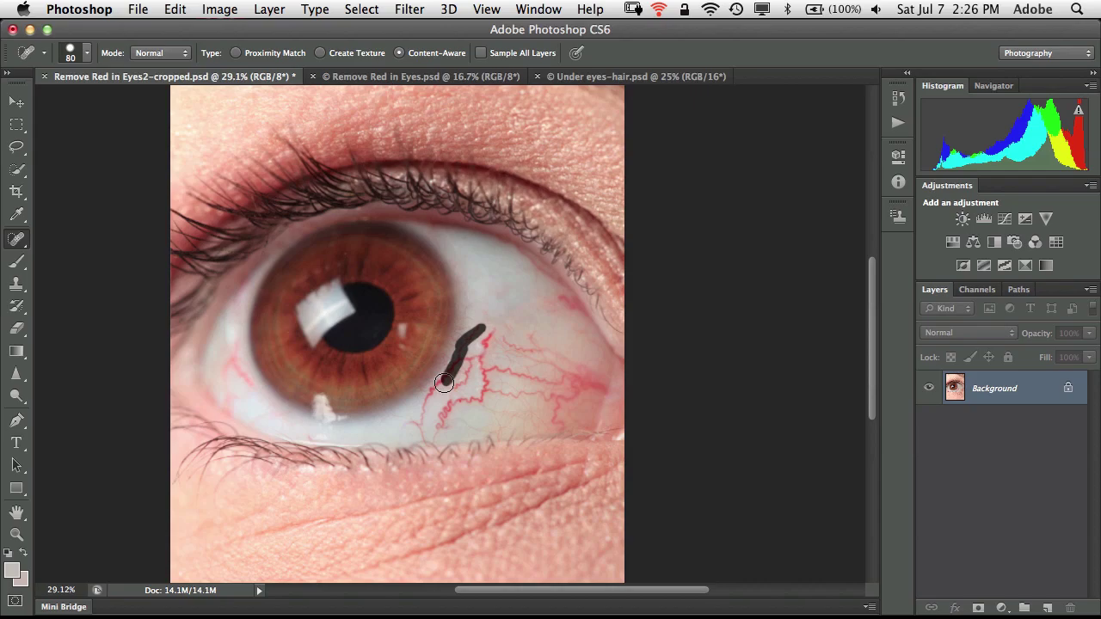
mouse_move(485, 348)
mouse_down()
mouse_move(470, 404)
mouse_move(451, 400)
mouse_move(418, 433)
mouse_move(413, 419)
mouse_move(438, 387)
mouse_move(469, 370)
mouse_move(430, 386)
mouse_move(450, 386)
mouse_move(462, 352)
mouse_move(476, 352)
mouse_move(496, 318)
mouse_up()
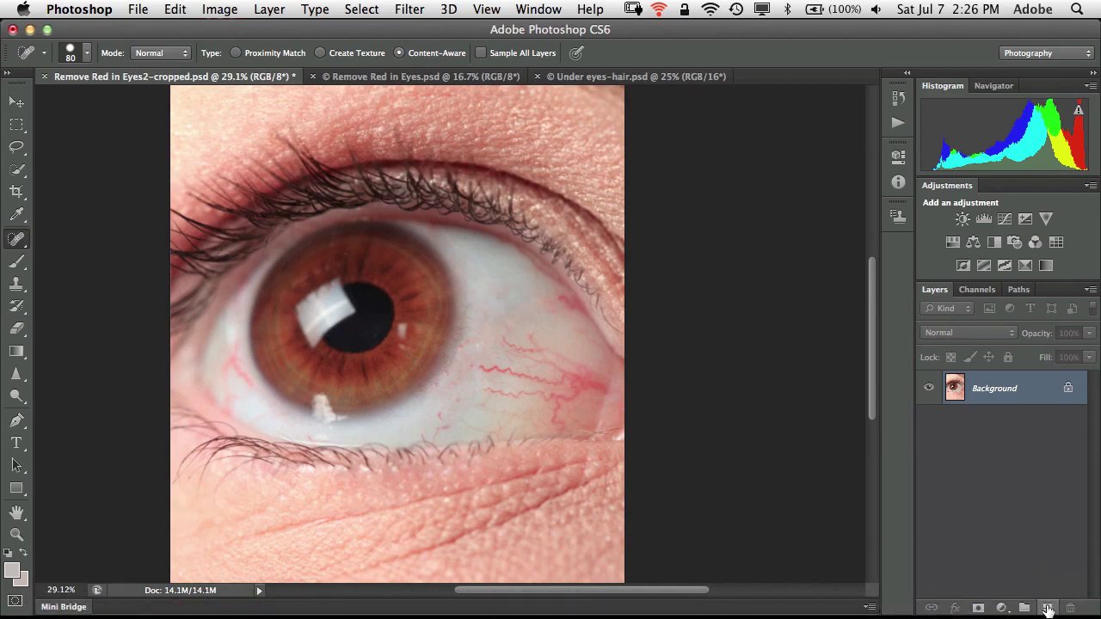
Add an empty Layer 1 and set the Brush to 20% opacity
click(1047, 608)
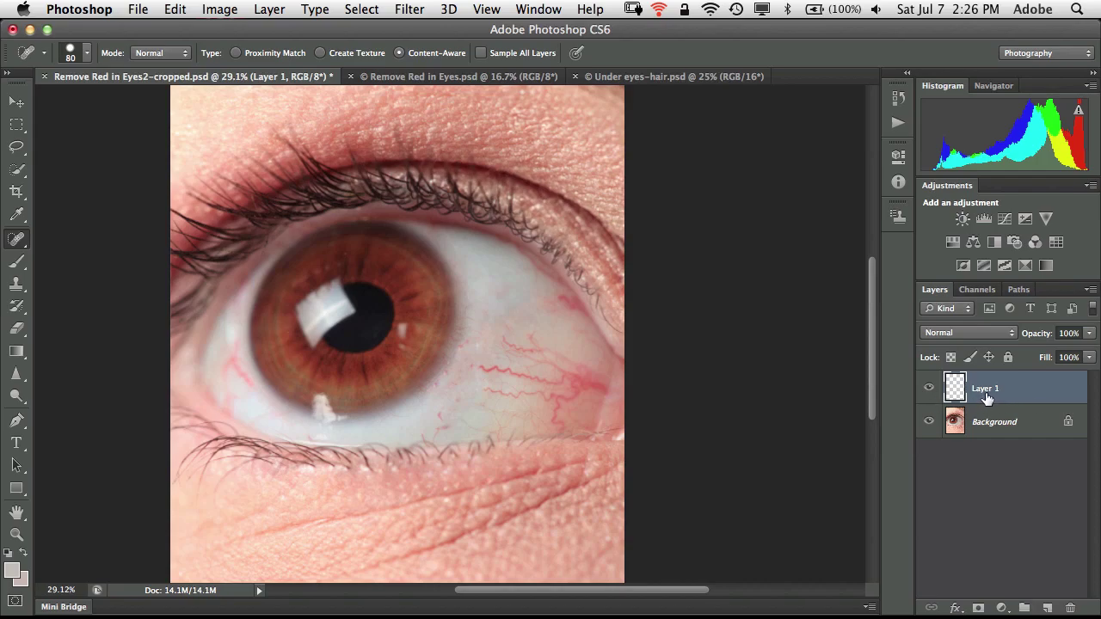
click(15, 266)
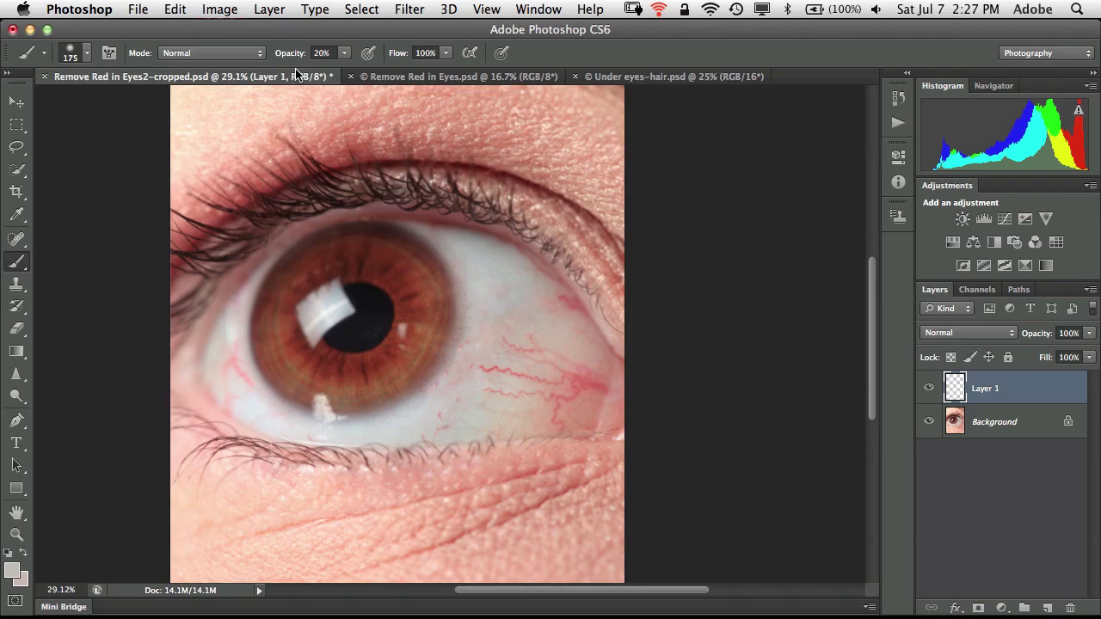
click(343, 55)
drag(347, 72, 419, 69)
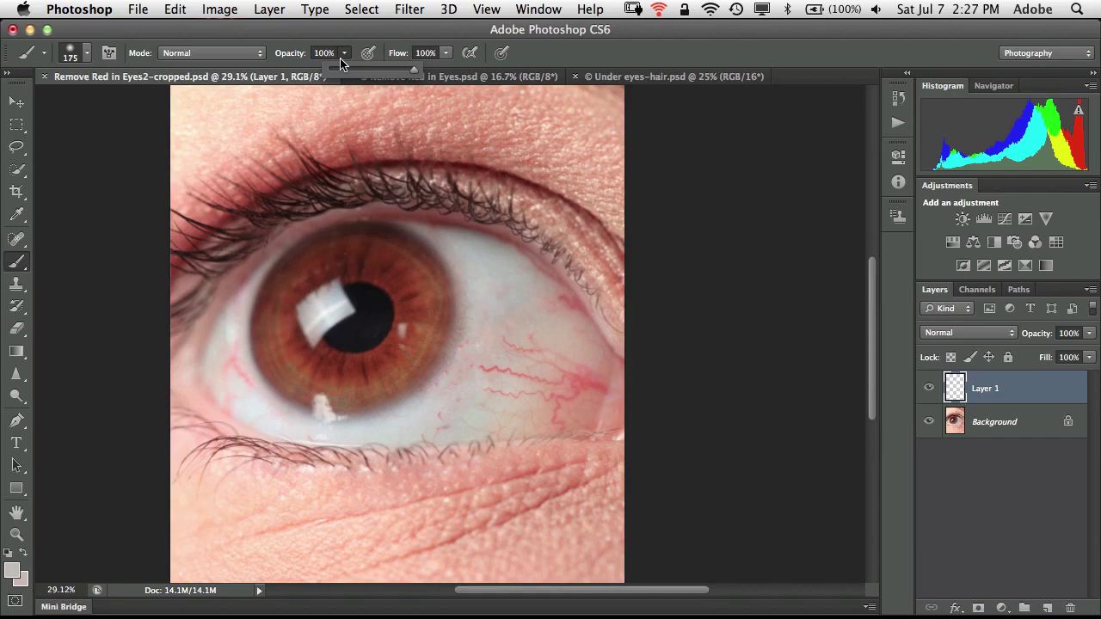
drag(340, 62, 298, 76)
click(344, 57)
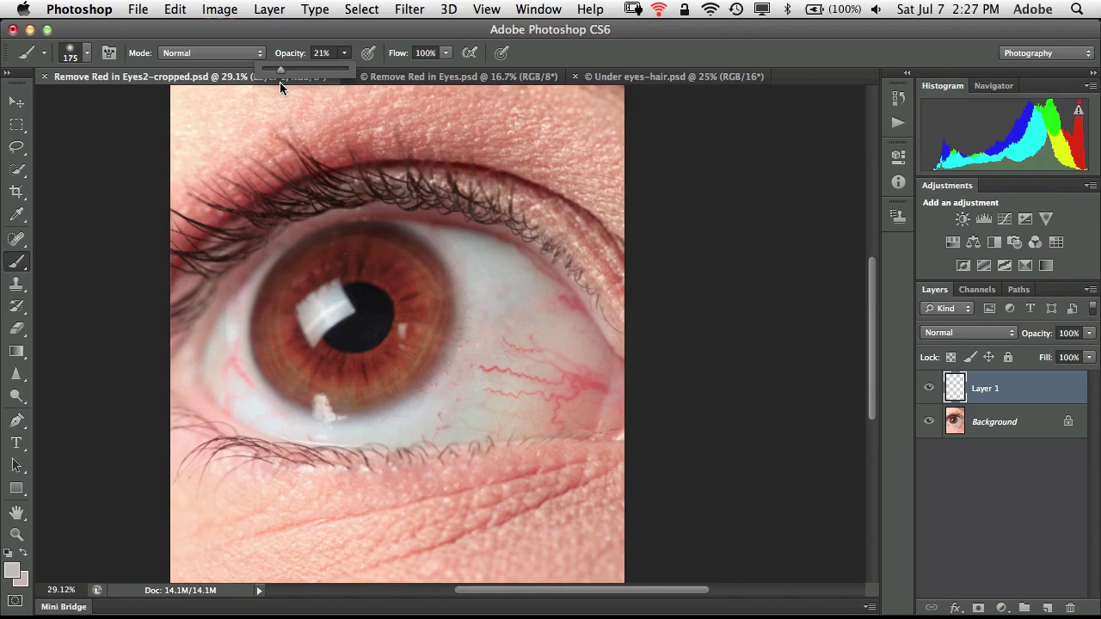
drag(279, 82, 280, 81)
Sample the eye-white colour and paint softly over the veins on Layer 1, shrinking the brush to 90
click(488, 291)
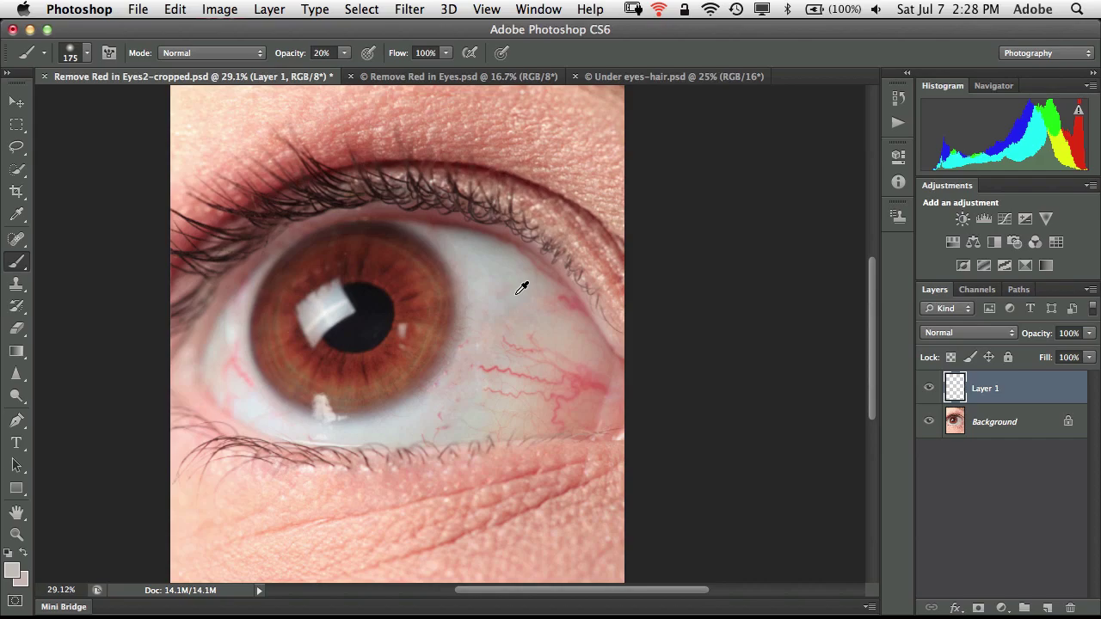
alt+click(521, 288)
alt+click(522, 290)
drag(503, 299, 506, 284)
mouse_move(494, 376)
mouse_down()
mouse_move(544, 376)
mouse_move(489, 389)
mouse_move(500, 373)
mouse_move(458, 399)
mouse_move(497, 330)
mouse_move(479, 340)
mouse_move(468, 378)
mouse_move(501, 325)
mouse_move(474, 364)
mouse_move(497, 350)
mouse_move(475, 360)
mouse_move(488, 362)
mouse_move(496, 339)
mouse_move(477, 353)
mouse_move(491, 354)
mouse_move(446, 416)
mouse_move(459, 411)
mouse_move(436, 420)
mouse_move(479, 400)
mouse_move(434, 423)
mouse_move(502, 399)
mouse_move(493, 393)
mouse_move(526, 376)
mouse_move(538, 384)
mouse_move(536, 373)
mouse_move(570, 388)
mouse_move(553, 413)
mouse_move(511, 356)
mouse_up()
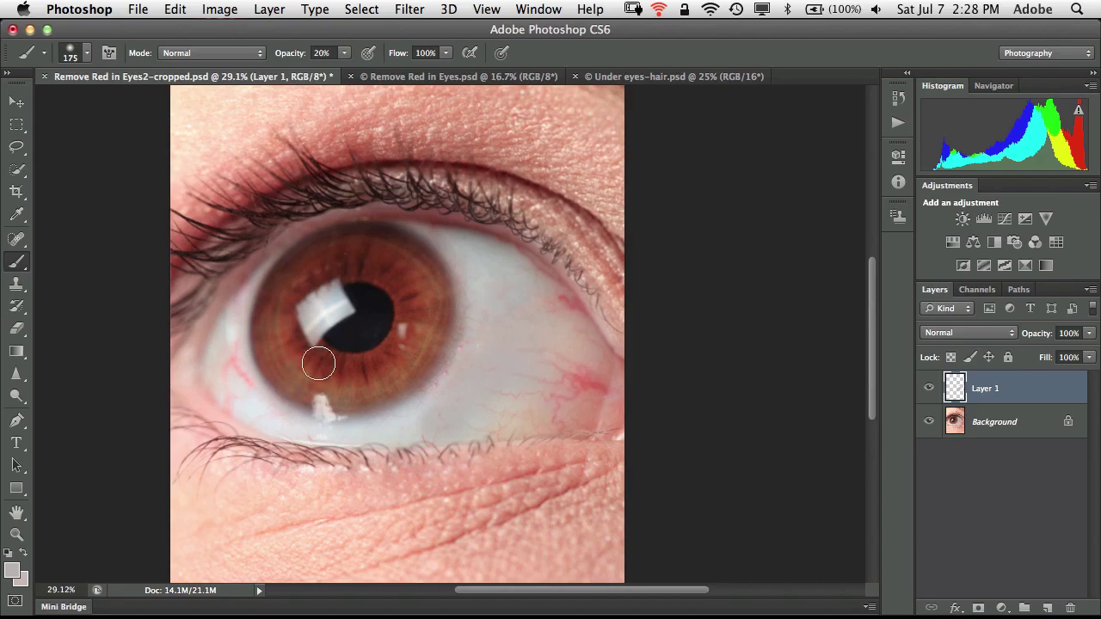
key(bracketleft)
key(bracketleft)
key(bracketleft)
key(bracketleft)
alt+click(252, 397)
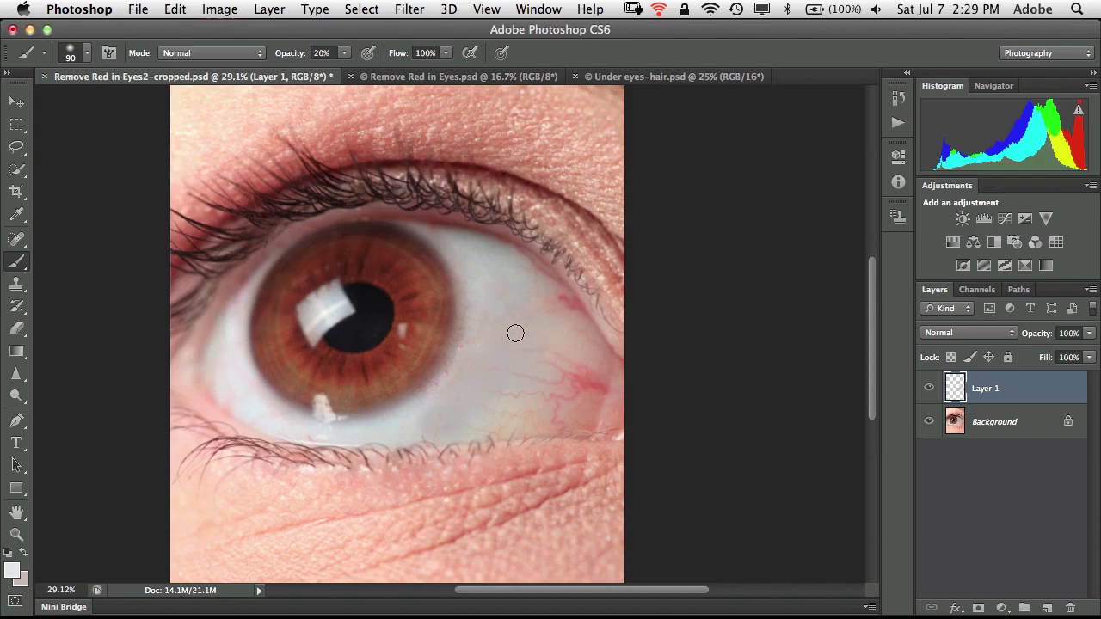
Sample eye-white near the veins, enlarge the brush to 125, and paint over the right-side vein
alt+click(565, 335)
alt+click(563, 326)
alt+click(565, 328)
drag(565, 327, 563, 325)
key(bracketright)
mouse_move(532, 325)
mouse_down()
mouse_move(561, 312)
mouse_move(562, 387)
mouse_move(484, 409)
mouse_move(541, 413)
mouse_move(516, 422)
mouse_move(560, 417)
mouse_move(568, 403)
mouse_move(548, 398)
mouse_move(569, 388)
mouse_move(539, 365)
mouse_move(561, 361)
mouse_move(589, 390)
mouse_move(585, 400)
mouse_move(538, 405)
mouse_move(548, 393)
mouse_move(510, 380)
mouse_move(524, 382)
mouse_move(477, 408)
mouse_move(564, 420)
mouse_move(575, 399)
mouse_move(548, 382)
mouse_move(569, 384)
mouse_move(567, 364)
mouse_move(569, 381)
mouse_move(585, 377)
mouse_move(571, 374)
mouse_move(547, 297)
mouse_move(578, 334)
mouse_move(542, 292)
mouse_move(568, 309)
mouse_move(558, 362)
mouse_move(508, 382)
mouse_move(521, 398)
mouse_move(557, 403)
mouse_move(556, 425)
mouse_move(580, 371)
mouse_move(555, 349)
mouse_move(543, 310)
mouse_move(511, 307)
mouse_move(496, 319)
mouse_move(484, 309)
mouse_move(572, 346)
mouse_move(553, 363)
mouse_move(592, 289)
mouse_up()
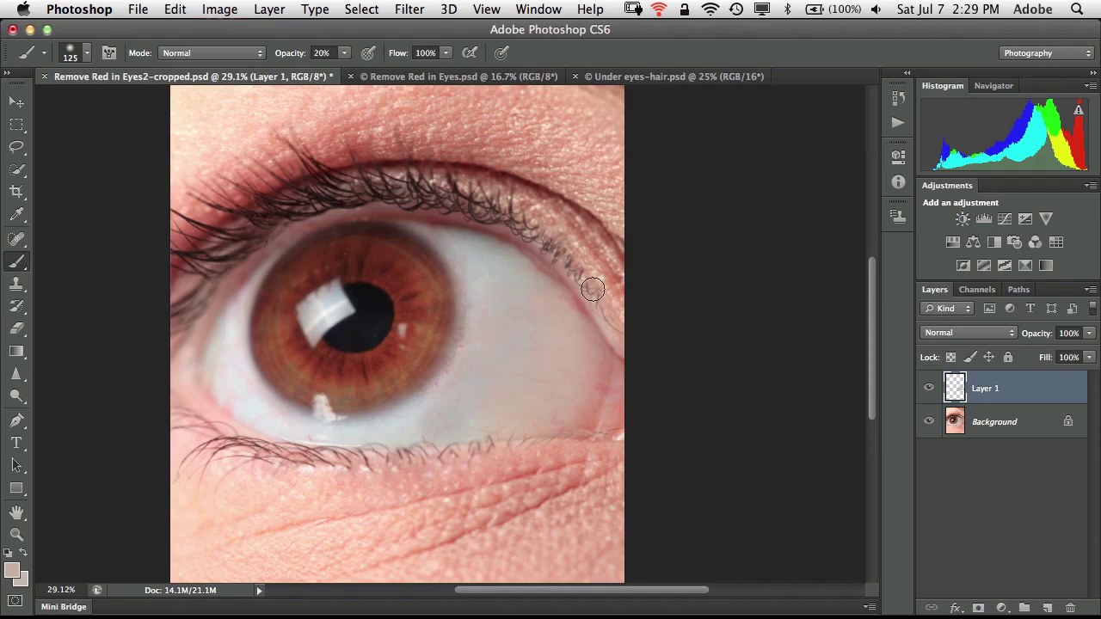
Paint out the vein traces along the iris's right and lower edge on Layer 1
key(super+minus)
key(super+minus)
key(super+minus)
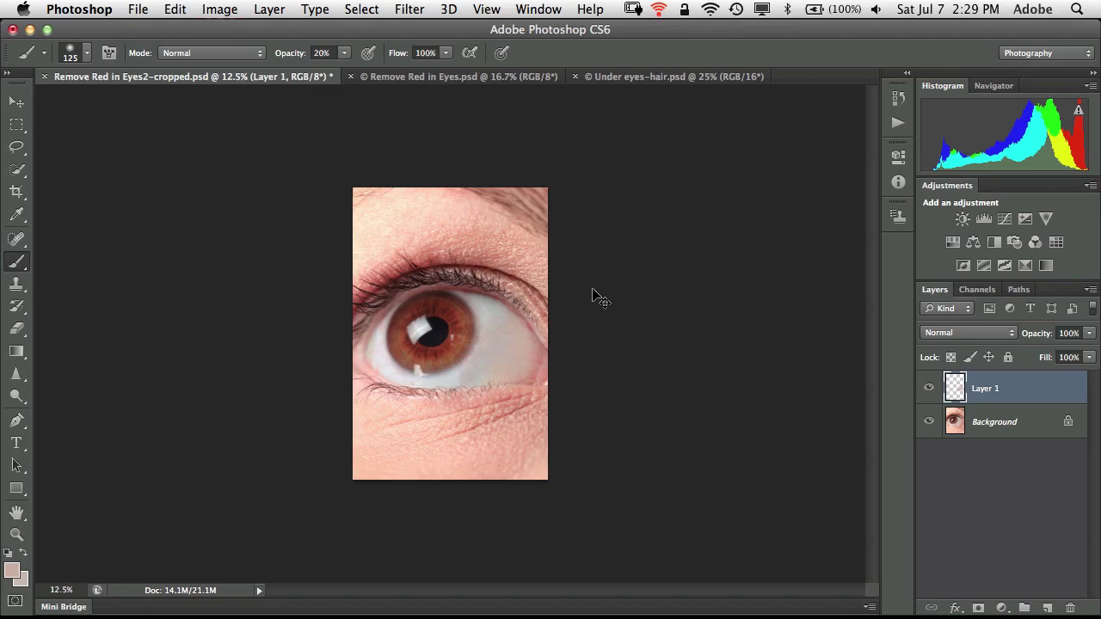
key(super+minus)
key(super+minus)
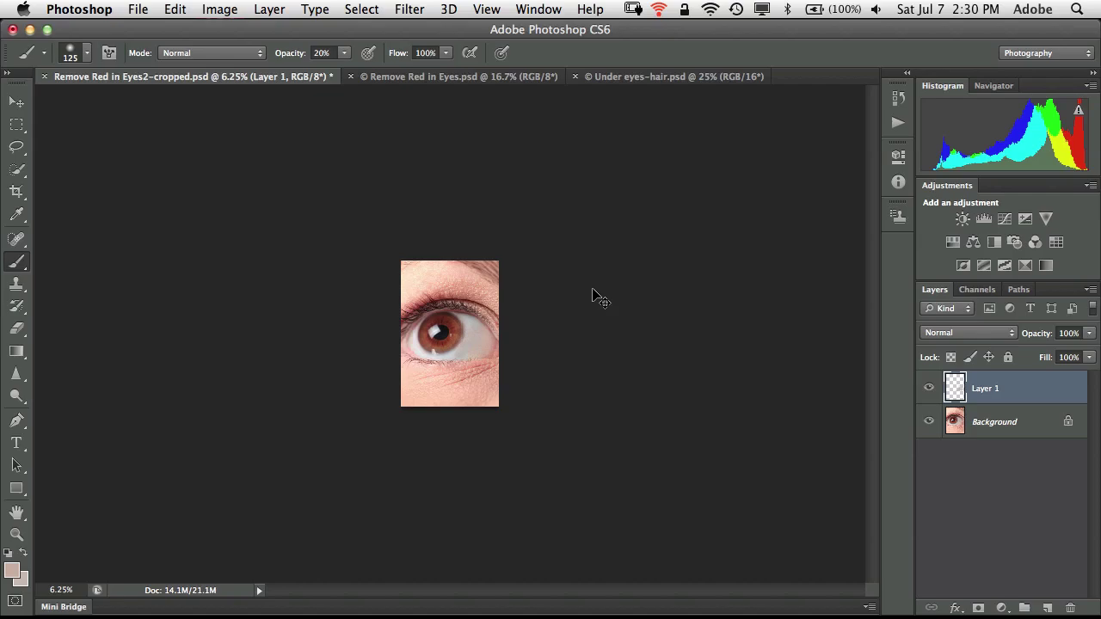
key(super+equal)
key(super+equal)
key(super+equal)
key(super+equal)
key(super+equal)
key(super+equal)
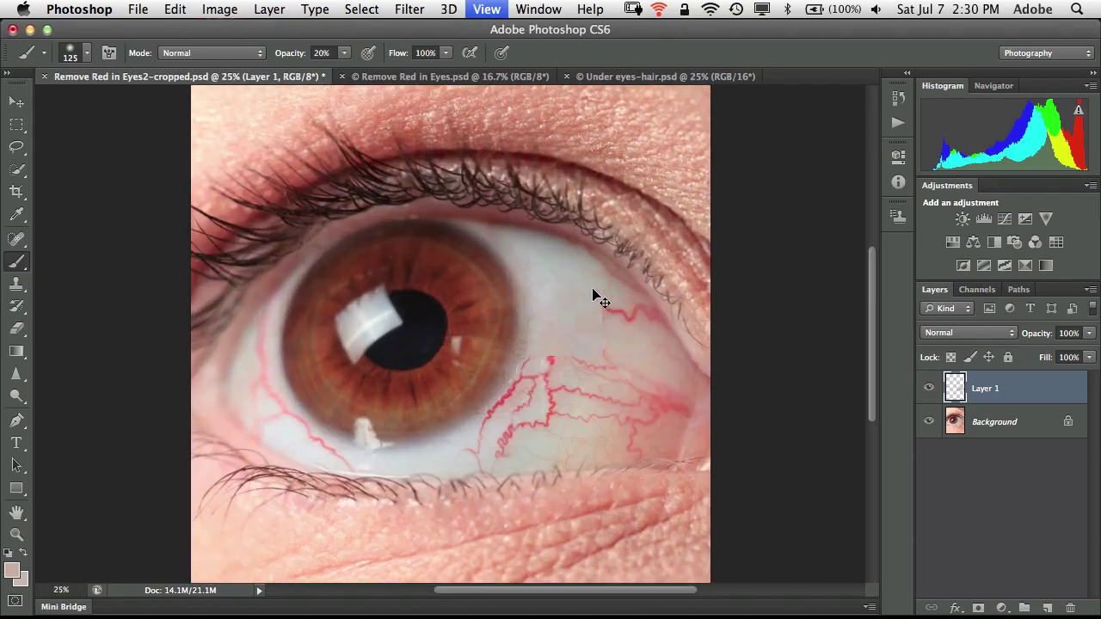
key(super+equal)
key(super+equal)
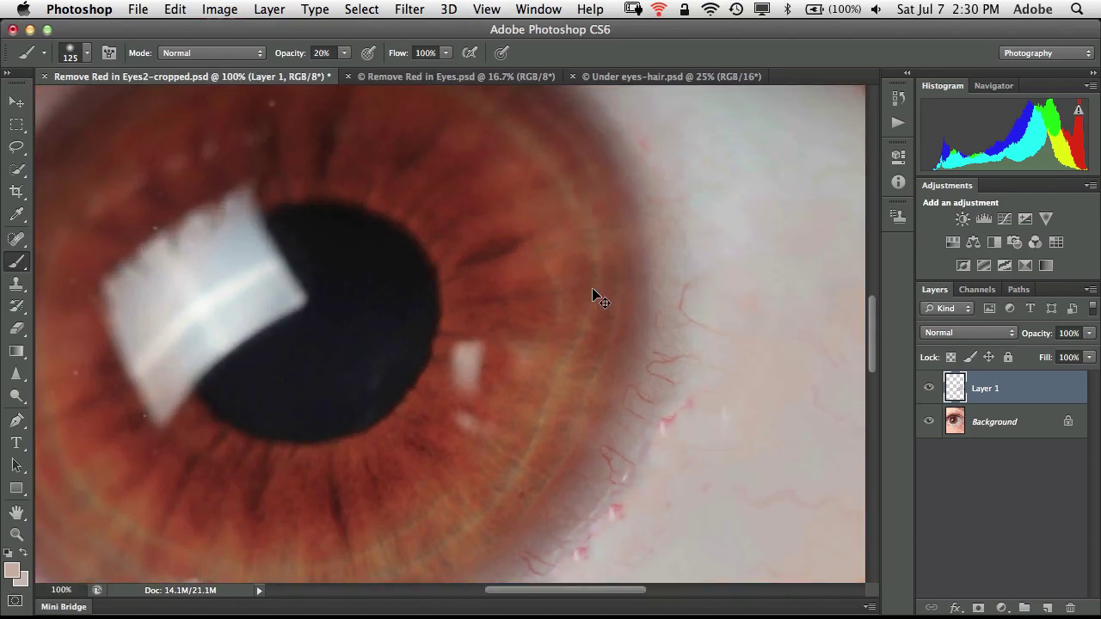
key(super+minus)
mouse_move(593, 289)
mouse_down()
mouse_move(544, 388)
mouse_move(593, 385)
mouse_move(629, 353)
mouse_move(622, 313)
mouse_move(606, 405)
mouse_move(615, 384)
mouse_move(565, 467)
mouse_move(536, 492)
mouse_move(611, 379)
mouse_move(601, 382)
mouse_move(628, 306)
mouse_move(615, 289)
mouse_move(629, 271)
mouse_move(653, 256)
mouse_move(718, 260)
mouse_move(752, 240)
mouse_move(730, 231)
mouse_move(619, 310)
mouse_move(595, 396)
mouse_move(555, 462)
mouse_move(576, 432)
mouse_move(602, 420)
mouse_move(675, 438)
mouse_move(661, 442)
mouse_move(629, 391)
mouse_move(601, 320)
mouse_move(614, 306)
mouse_move(598, 411)
mouse_move(533, 481)
mouse_up()
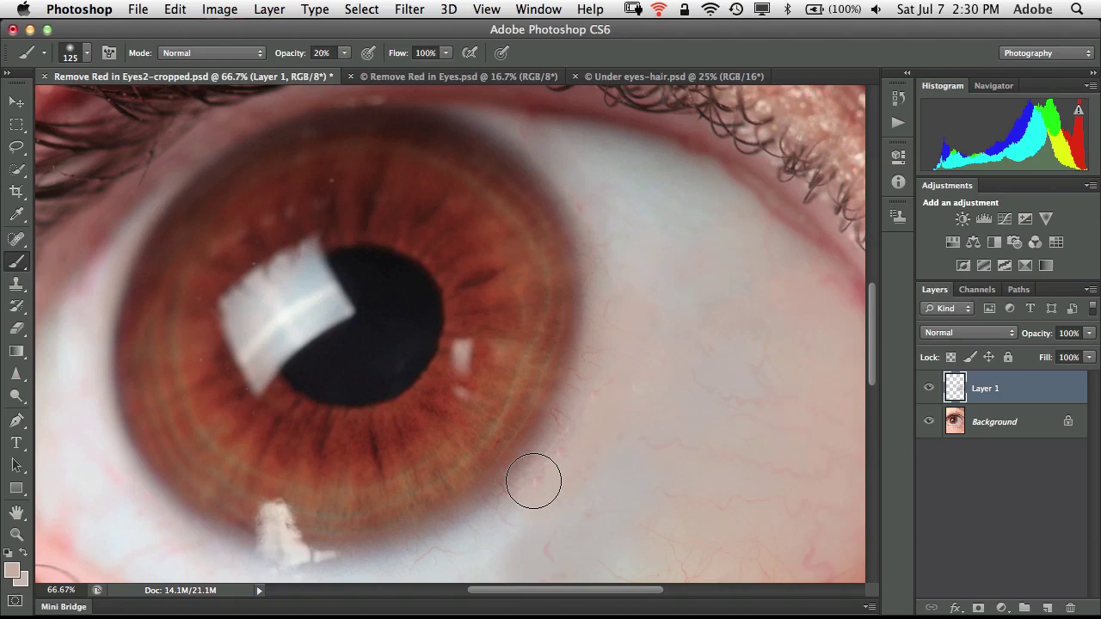
key(super+minus)
key(super+minus)
key(super+minus)
key(super+minus)
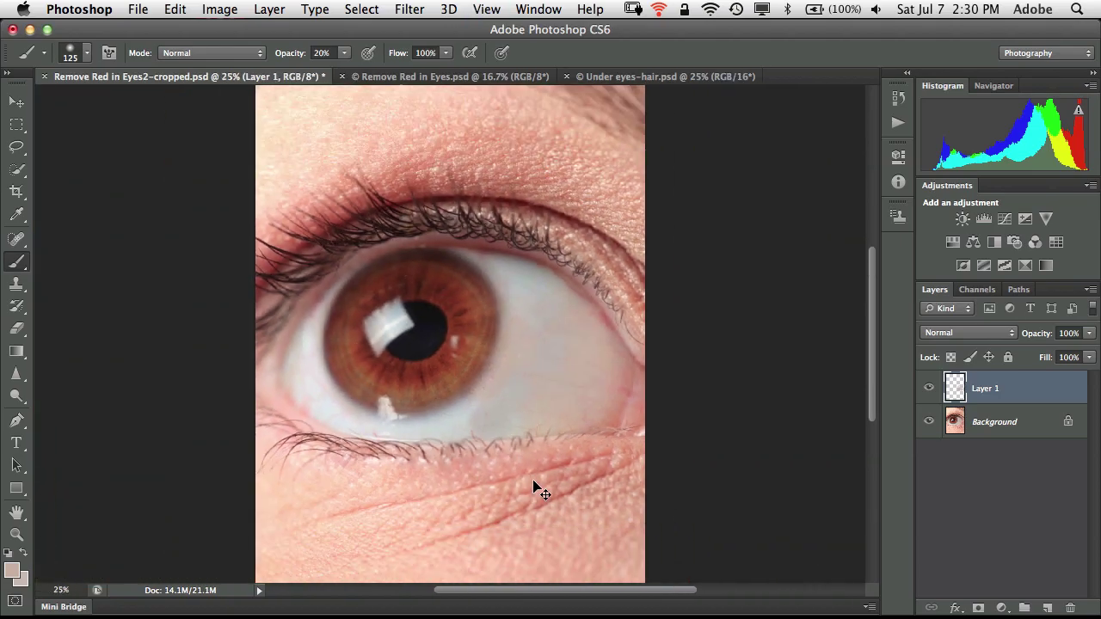
key(super+minus)
key(super+minus)
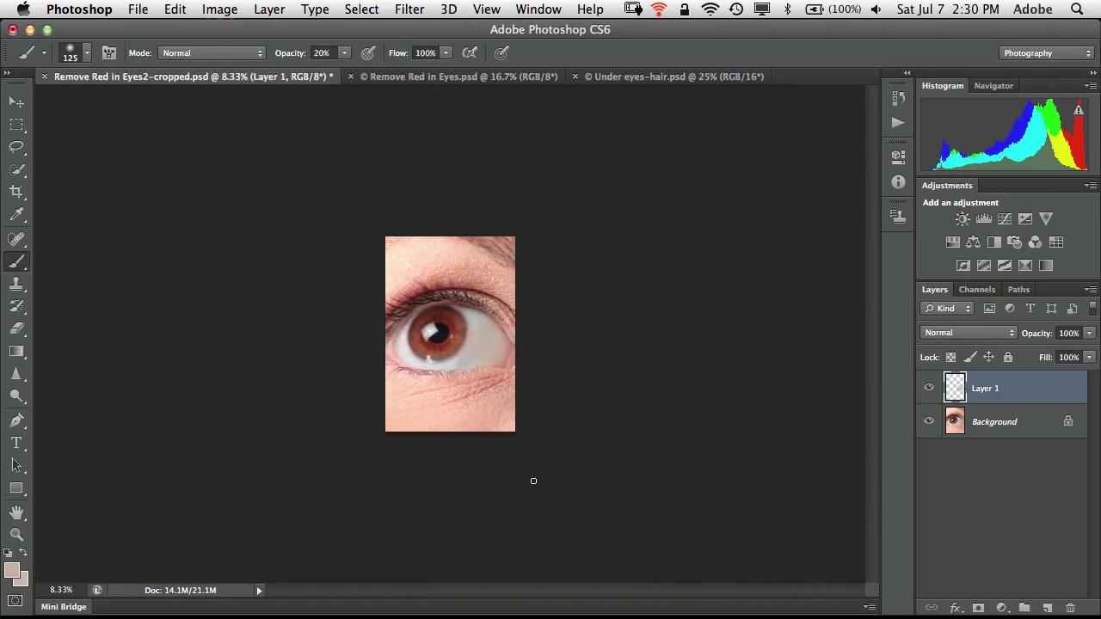
click(929, 390)
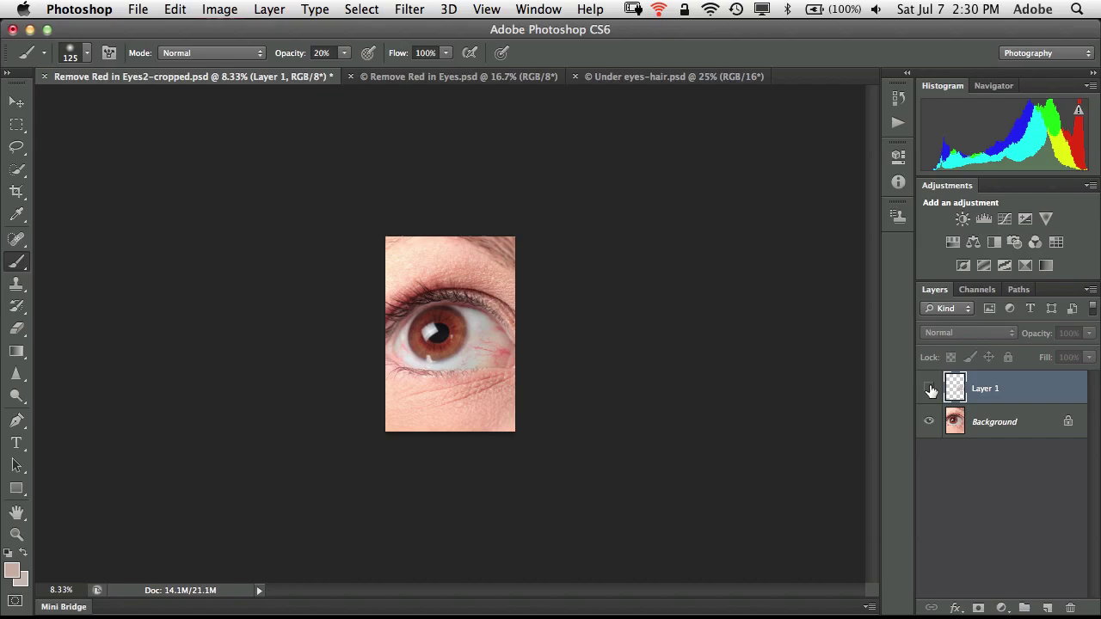
click(930, 390)
click(929, 389)
click(930, 389)
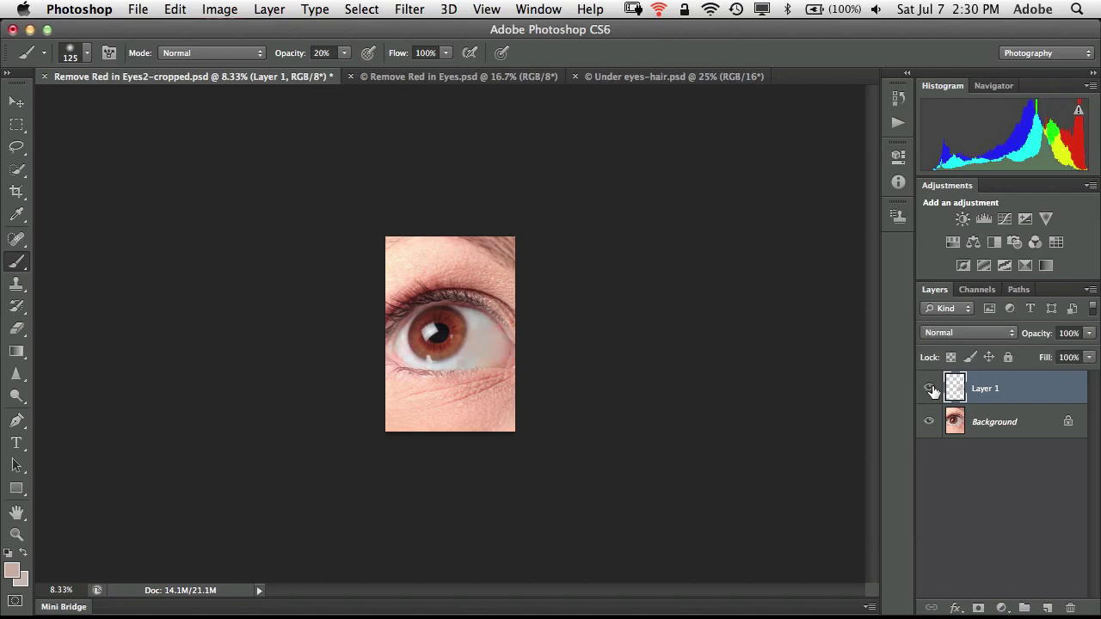
click(930, 390)
click(930, 389)
click(930, 390)
click(929, 390)
key(super+minus)
key(super+minus)
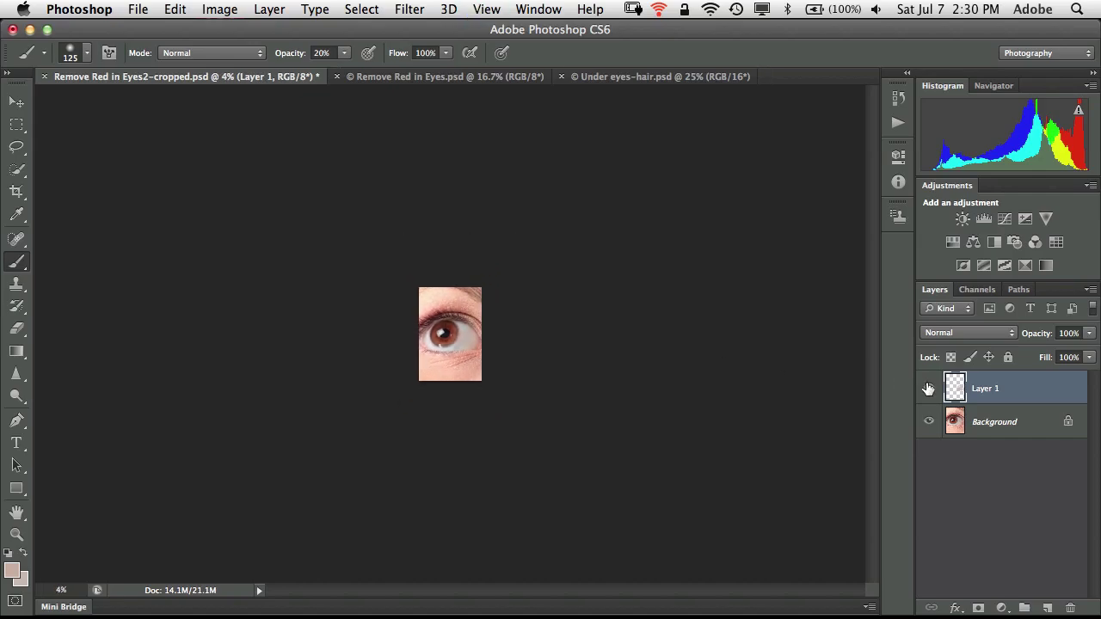
click(929, 389)
click(930, 389)
key(super+equal)
key(super+equal)
key(super+equal)
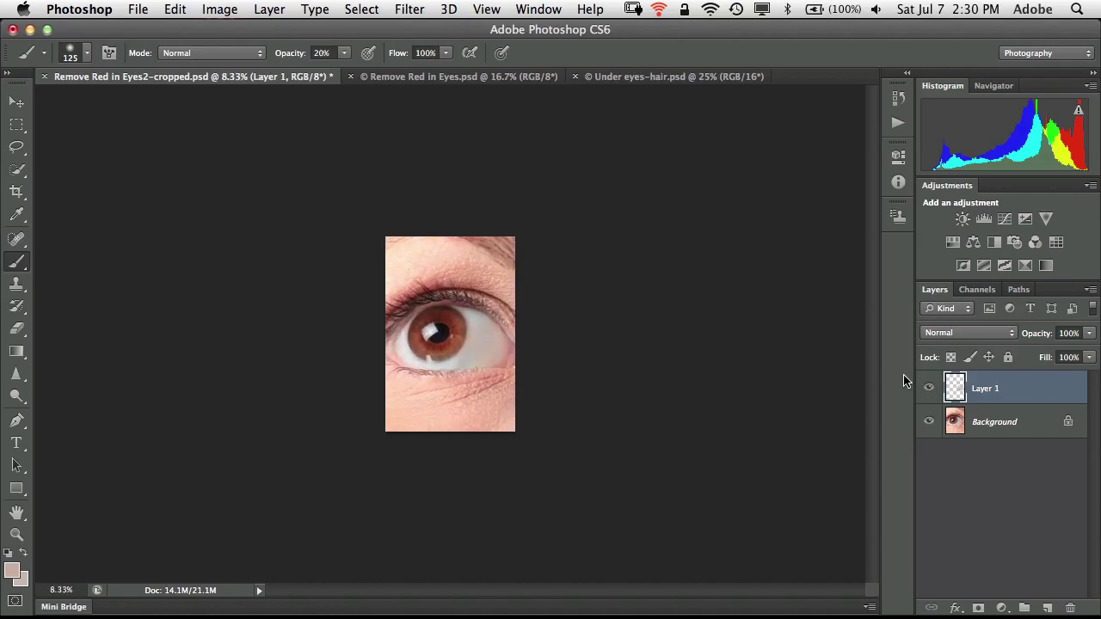
key(super+equal)
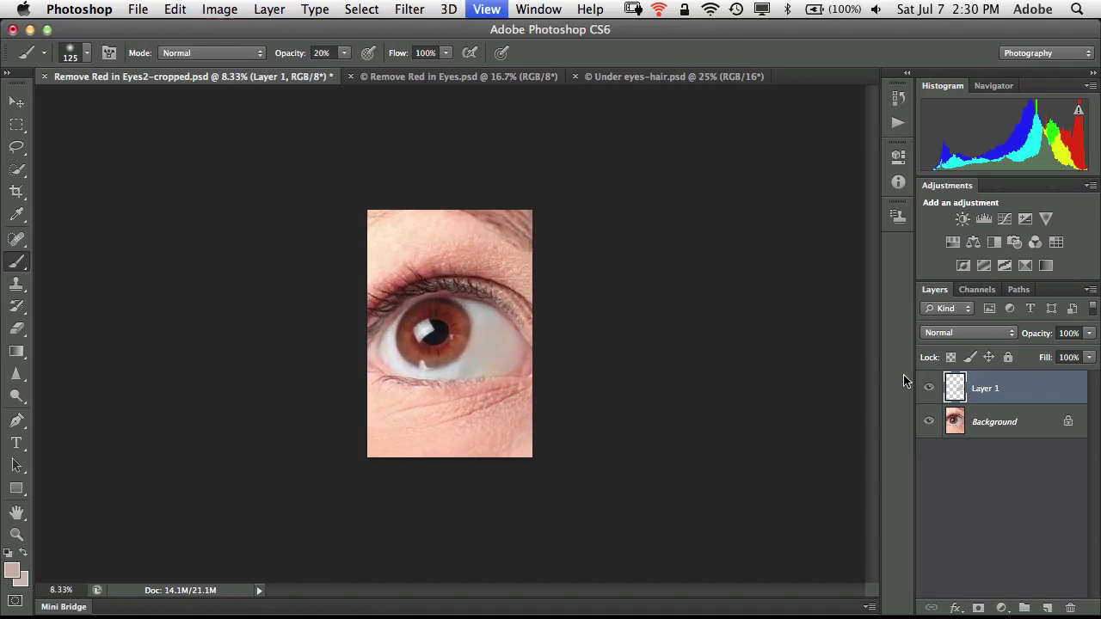
key(super+minus)
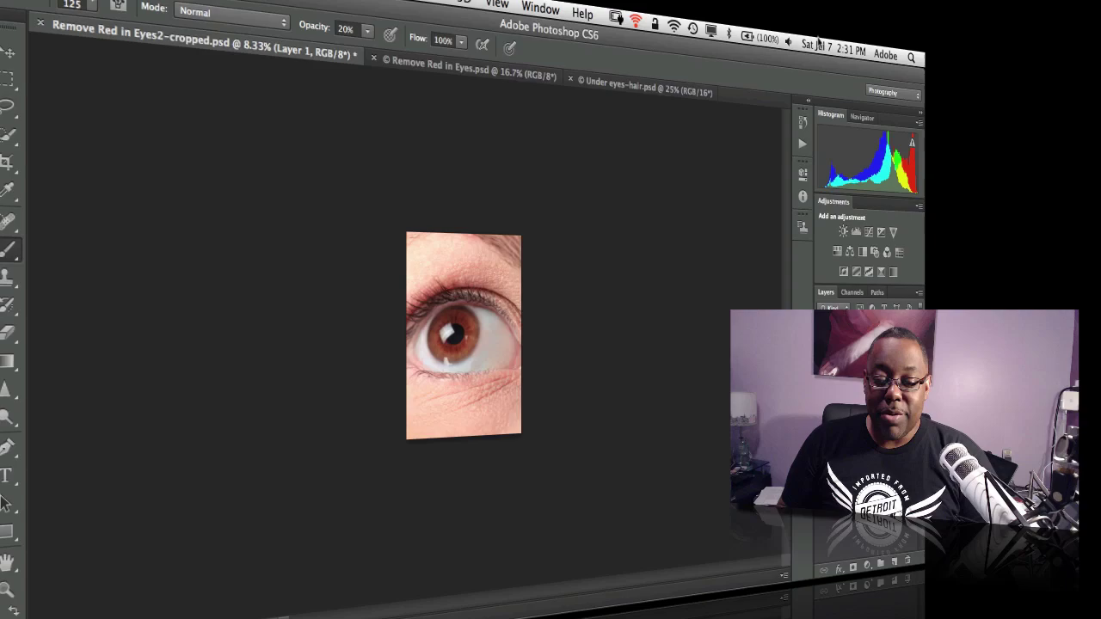
Make the Under eyes-hair.psd portrait the active document
click(650, 88)
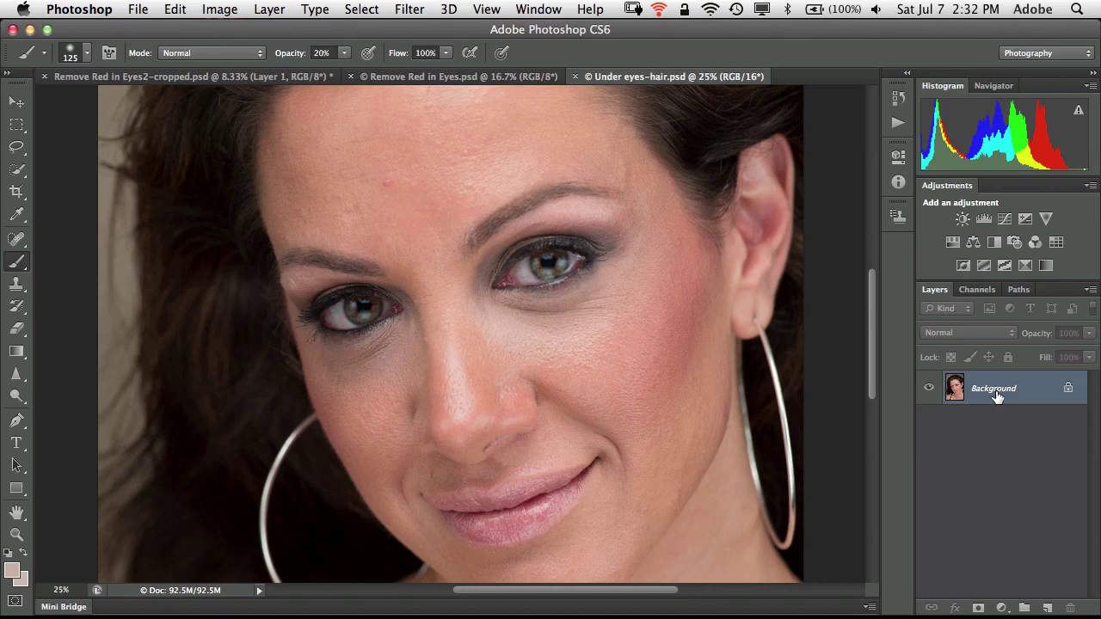
Duplicate the Background layer into a Background copy and zoom in on the woman's eyes
drag(996, 396, 1047, 608)
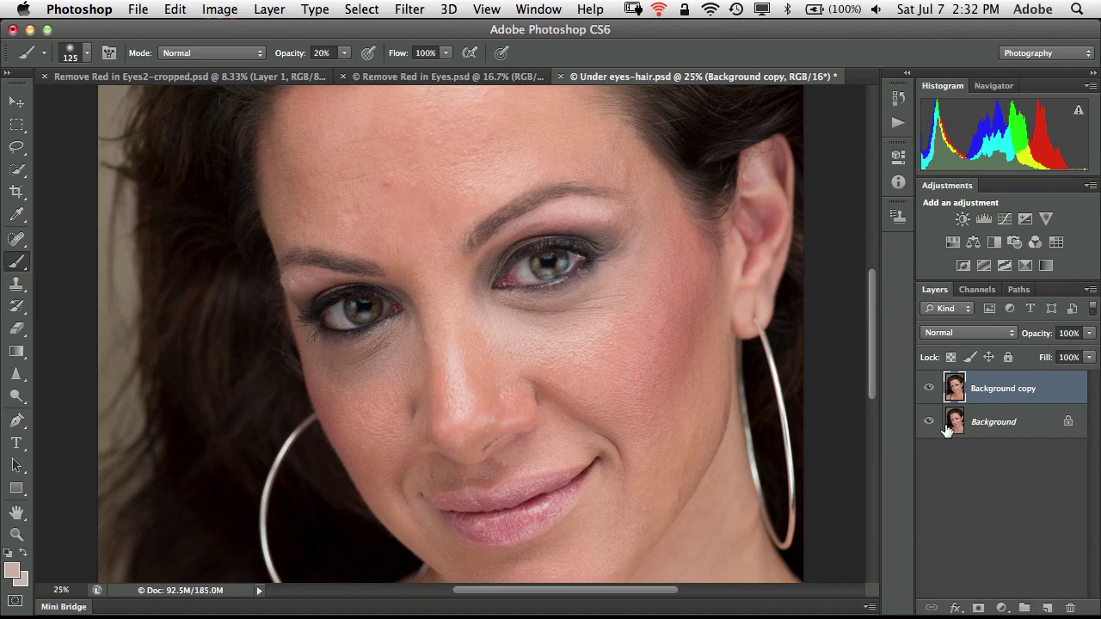
key(super+plus)
key(super+plus)
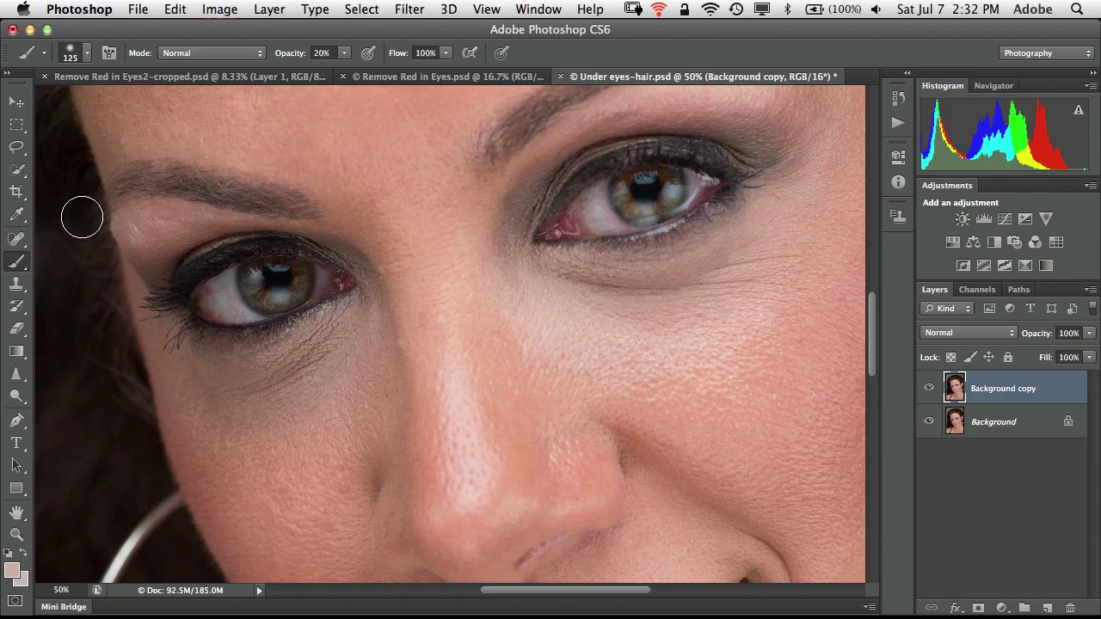
Select the Patch tool and patch a dark area under the right-hand eye with cheek skin
click(19, 245)
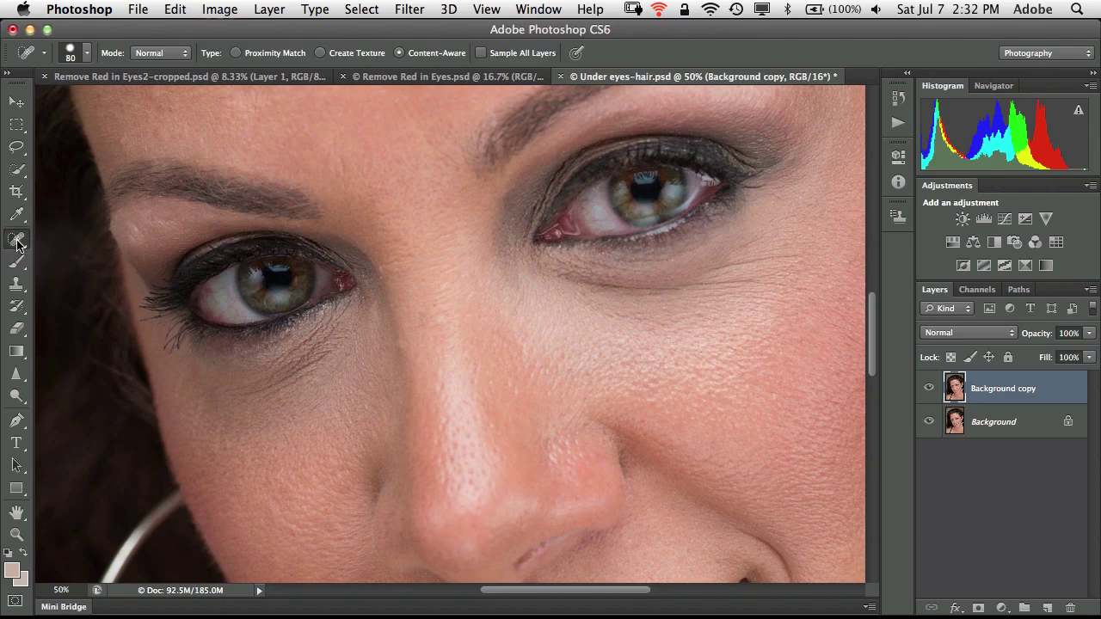
click(69, 267)
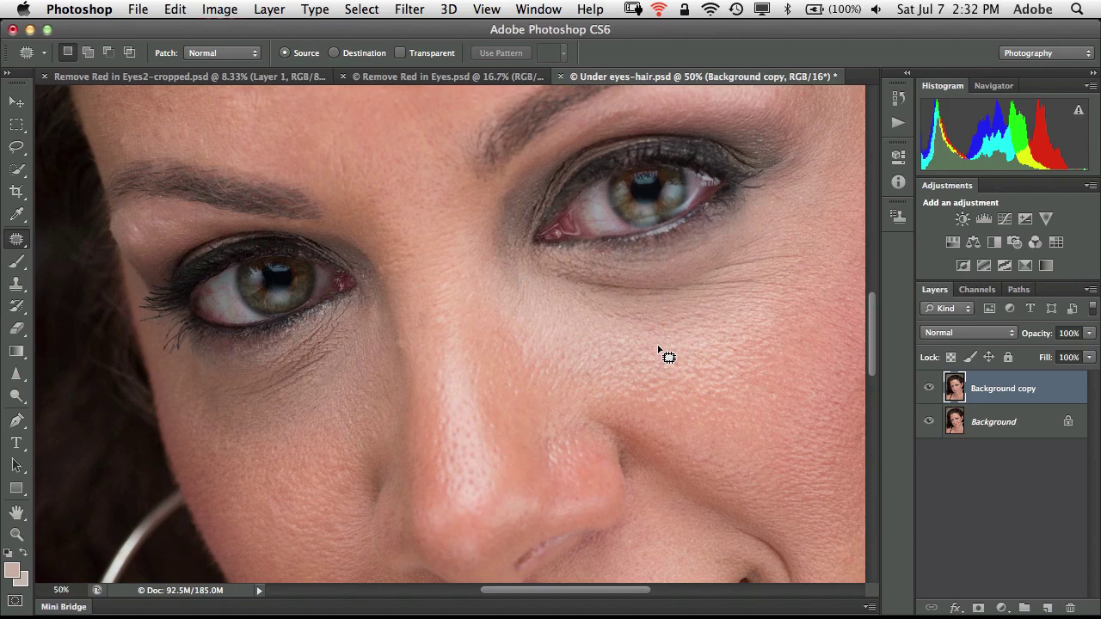
mouse_move(591, 270)
mouse_down()
mouse_move(535, 269)
mouse_move(604, 301)
mouse_move(720, 304)
mouse_move(774, 284)
mouse_move(751, 272)
mouse_move(806, 259)
mouse_move(806, 249)
mouse_move(769, 246)
mouse_move(775, 228)
mouse_move(760, 223)
mouse_move(686, 248)
mouse_move(576, 262)
mouse_up()
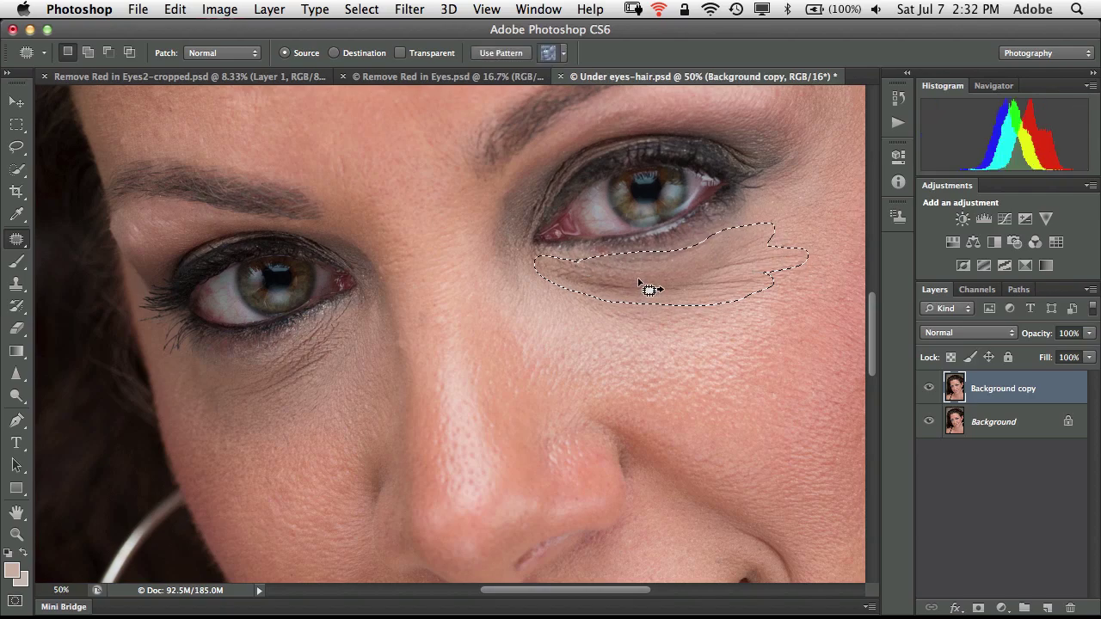
drag(647, 289, 648, 349)
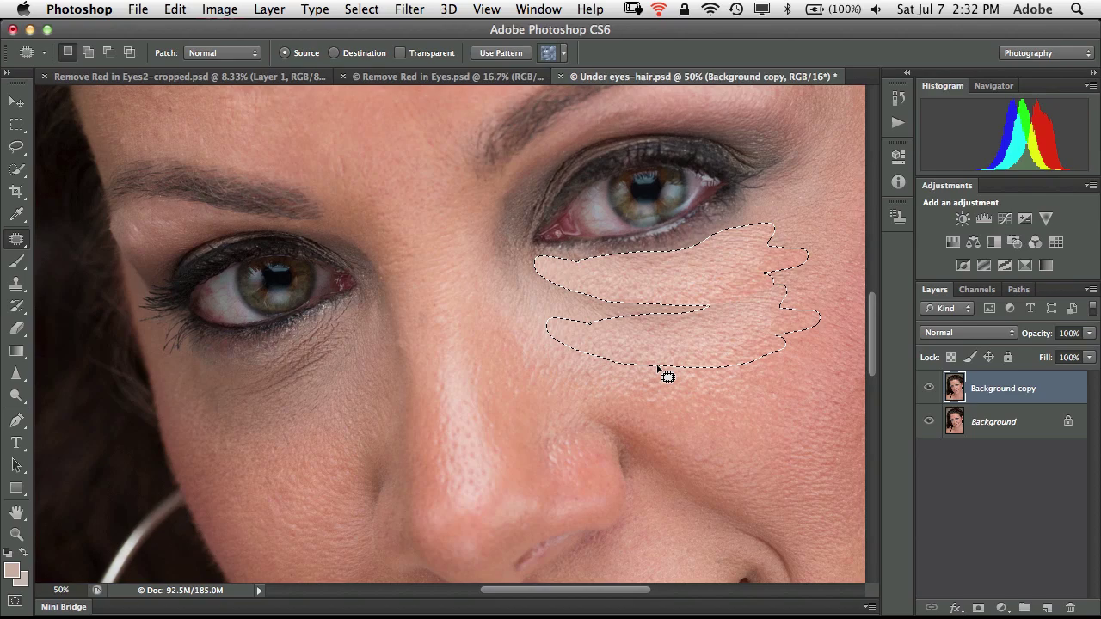
key(ctrl+d)
Patch several more small dark spots below the lid and at the eye's outer corner
mouse_move(685, 300)
mouse_down()
mouse_move(615, 288)
mouse_move(595, 310)
mouse_move(656, 329)
mouse_move(644, 358)
mouse_up()
key(ctrl+d)
drag(662, 321, 688, 339)
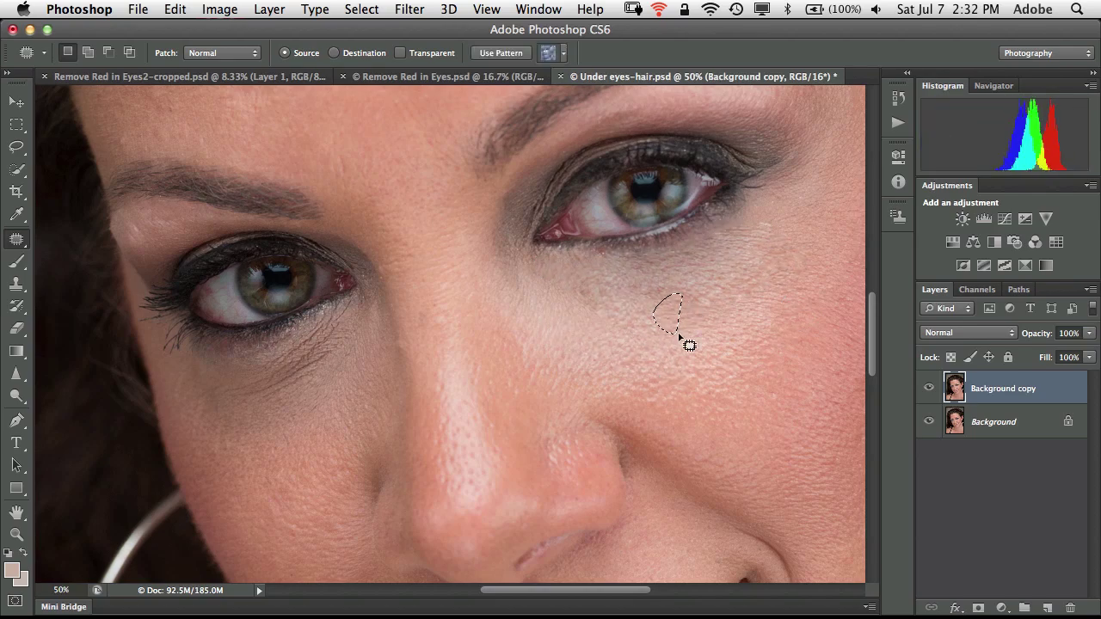
key(ctrl+d)
mouse_move(625, 305)
mouse_down()
mouse_move(563, 292)
mouse_move(611, 326)
mouse_up()
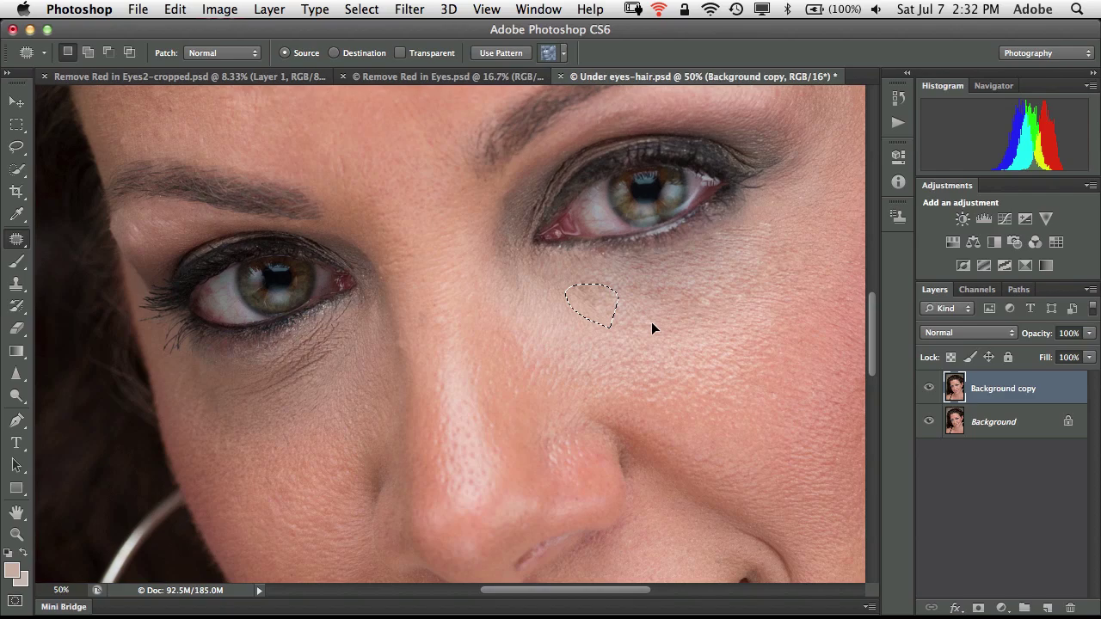
key(ctrl+d)
mouse_move(688, 300)
mouse_down()
mouse_move(680, 312)
mouse_move(695, 289)
mouse_move(678, 258)
mouse_move(627, 264)
mouse_move(660, 283)
mouse_up()
key(ctrl+d)
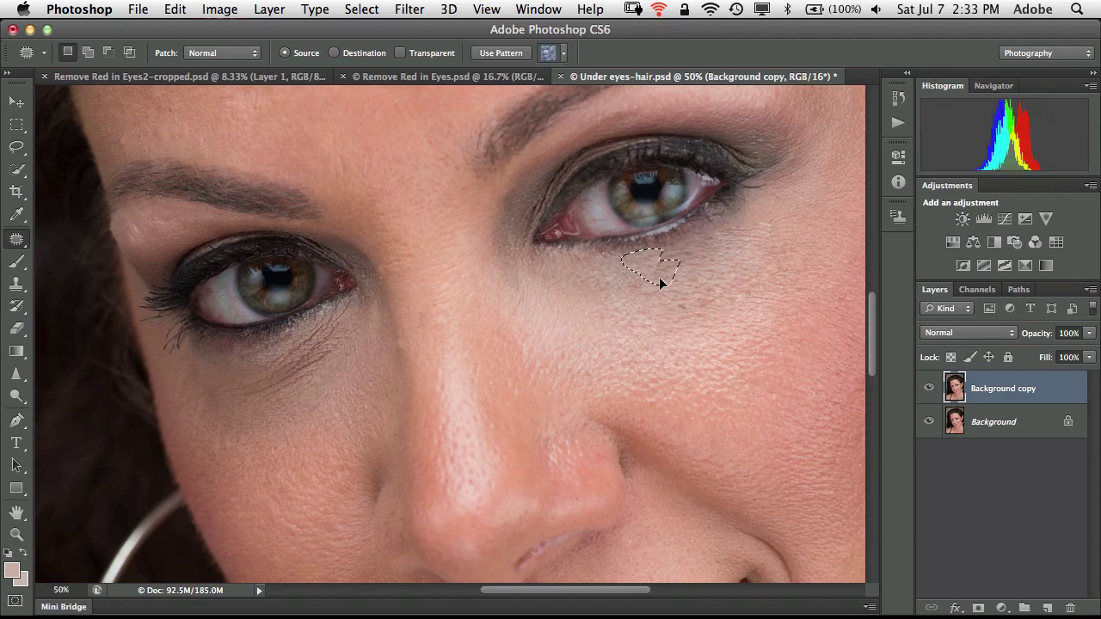
key(ctrl+d)
mouse_move(765, 207)
mouse_down()
mouse_move(772, 184)
mouse_move(760, 199)
mouse_up()
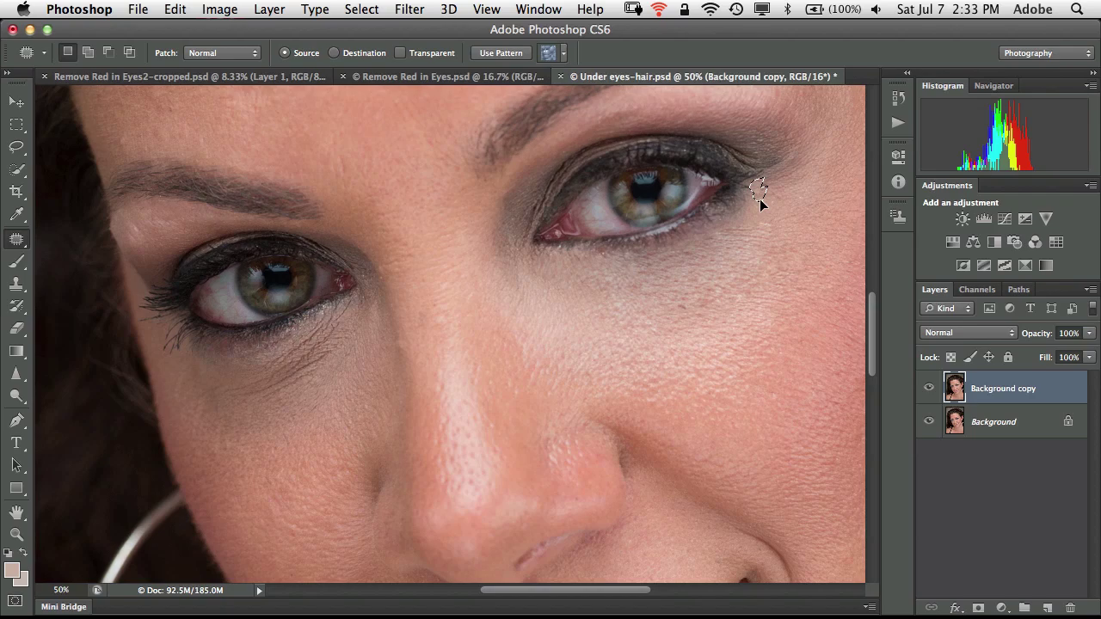
key(ctrl+d)
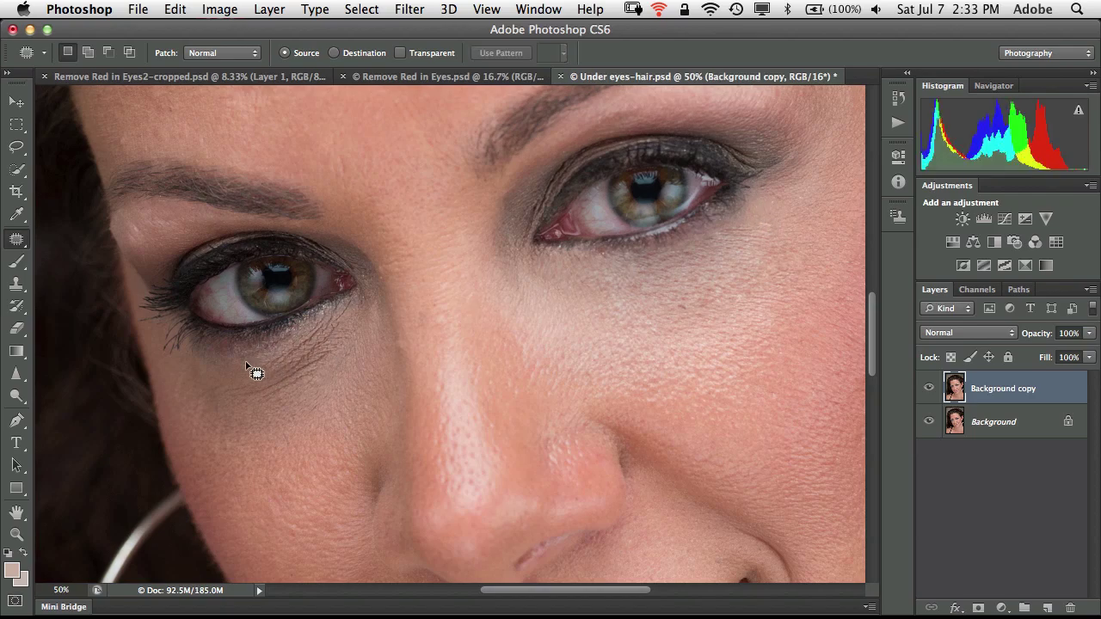
Patch the dark circle under the left-hand eye with the smoother cheek skin below
mouse_move(241, 363)
mouse_down()
mouse_move(199, 364)
mouse_move(188, 405)
mouse_move(235, 427)
mouse_move(293, 413)
mouse_move(335, 380)
mouse_move(351, 341)
mouse_move(337, 317)
mouse_move(243, 357)
mouse_move(299, 495)
mouse_up()
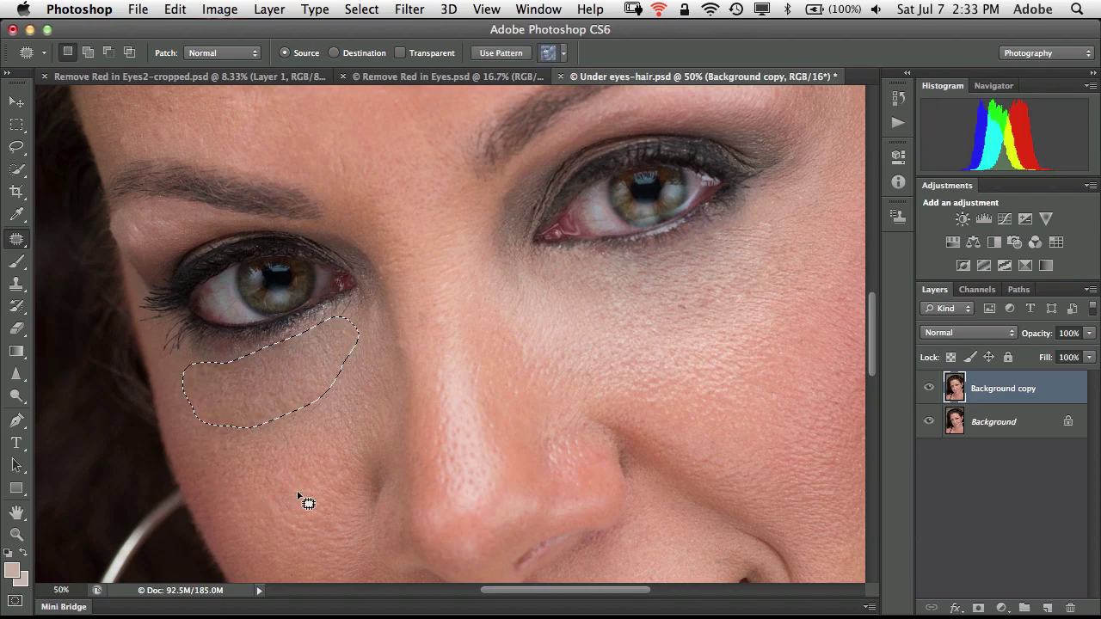
mouse_move(284, 403)
mouse_down()
mouse_move(231, 408)
mouse_move(208, 428)
mouse_move(277, 441)
mouse_move(322, 411)
mouse_move(302, 443)
mouse_move(261, 426)
mouse_move(323, 418)
mouse_up()
key(ctrl+d)
click(300, 399)
mouse_move(240, 369)
mouse_down()
mouse_move(192, 367)
mouse_move(234, 415)
mouse_up()
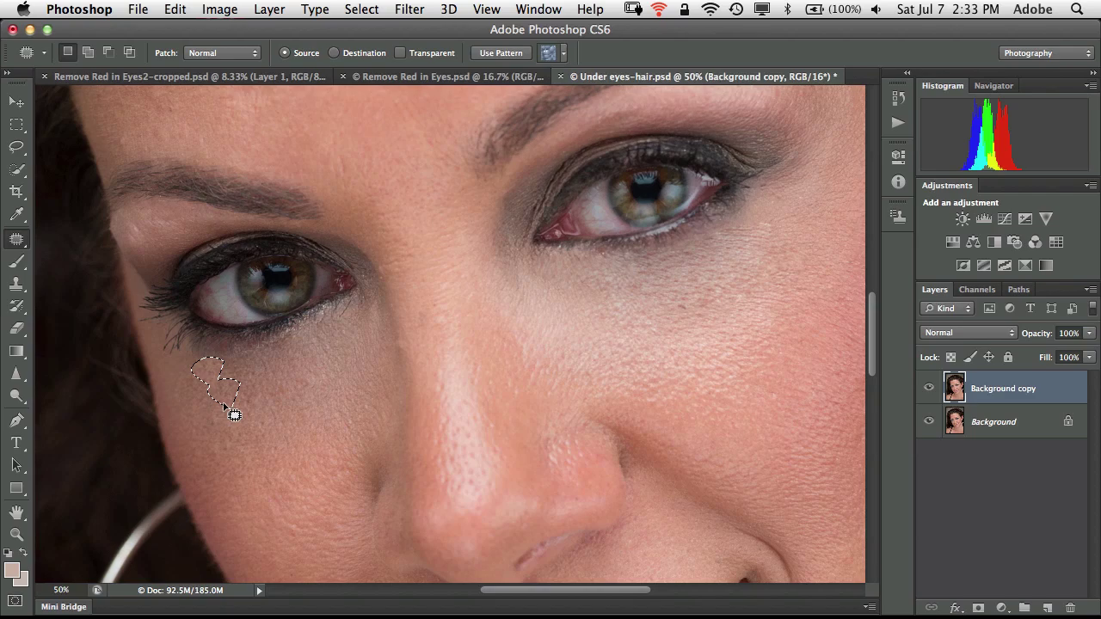
key(ctrl+d)
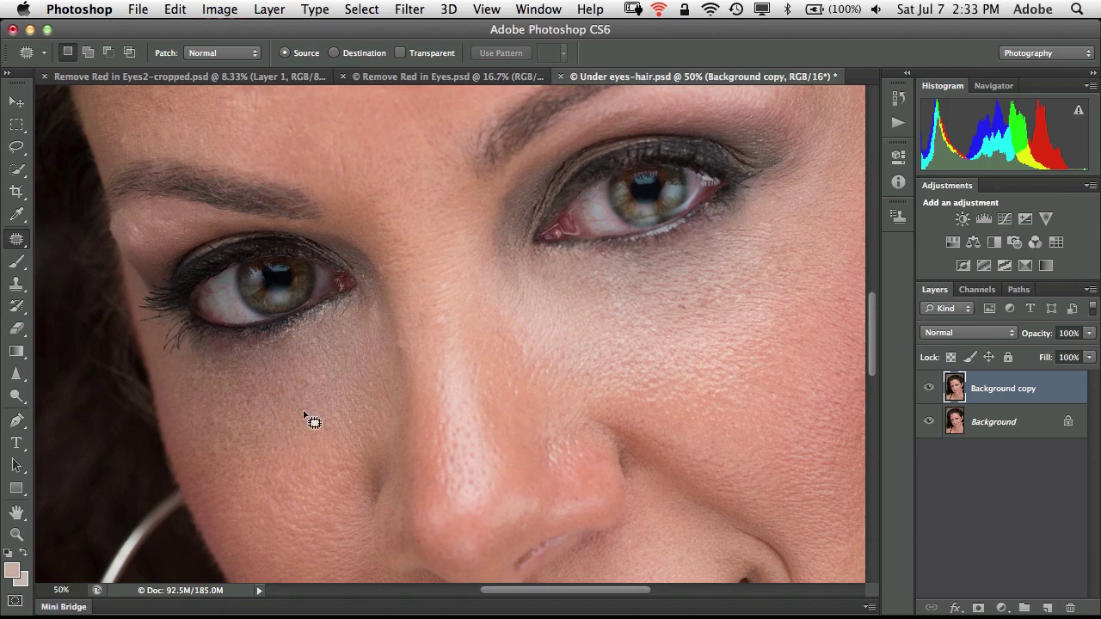
At 25% zoom, patch a teardrop-shaped dark area under the right-hand eye with clean skin
key(super+minus)
key(super+minus)
key(super+minus)
key(super+minus)
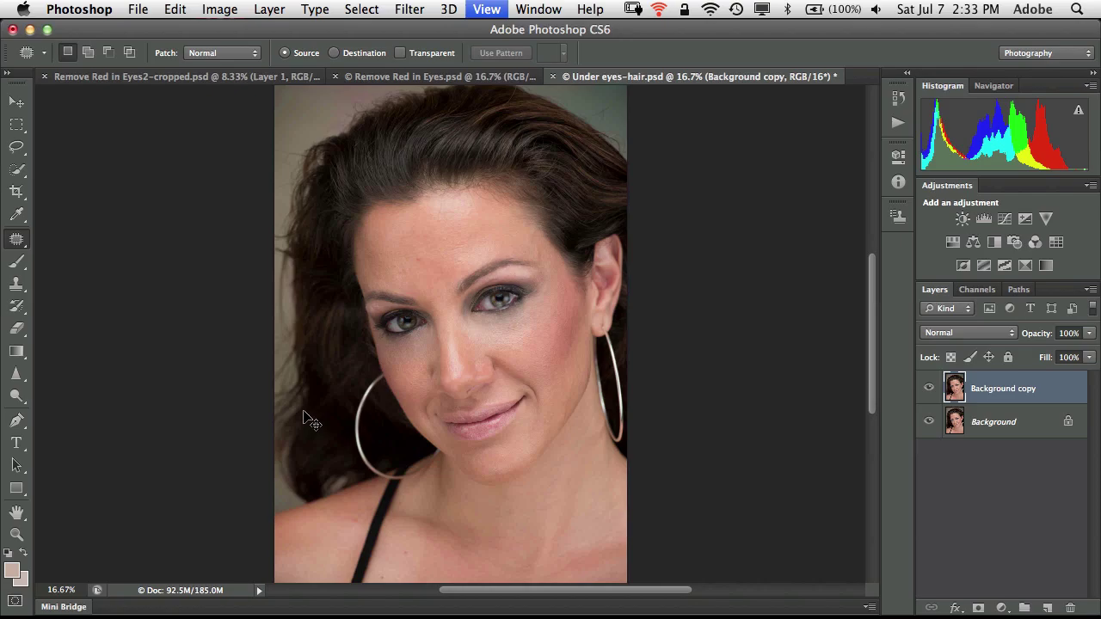
key(super+plus)
key(super+plus)
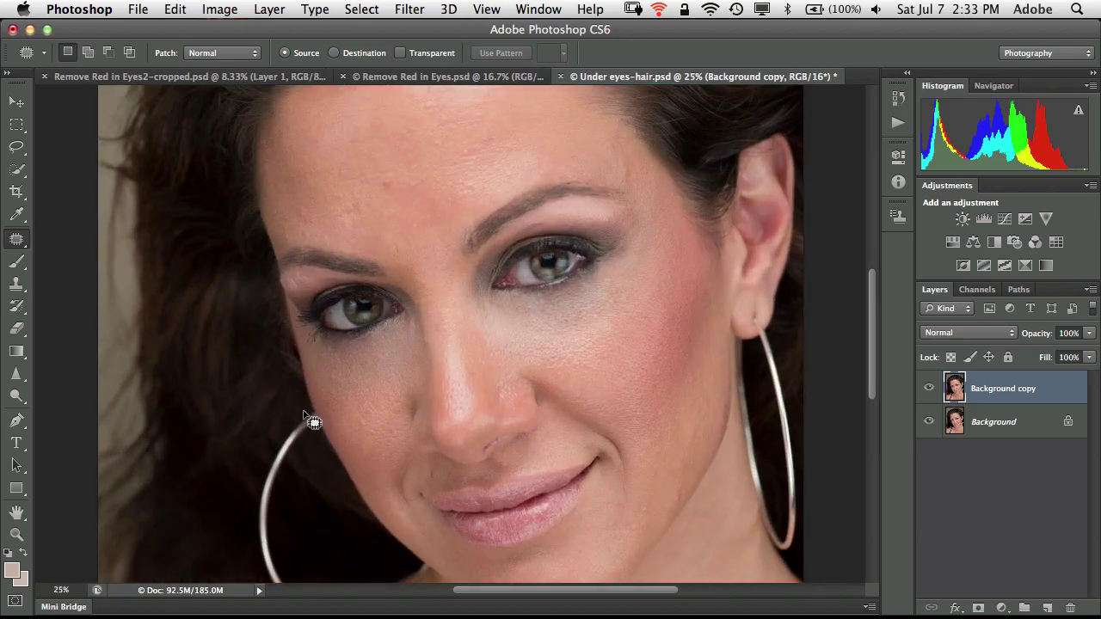
mouse_move(591, 315)
mouse_down()
mouse_move(555, 332)
mouse_move(589, 339)
mouse_move(549, 339)
mouse_move(509, 307)
mouse_move(509, 324)
mouse_move(585, 300)
mouse_move(568, 340)
mouse_move(597, 336)
mouse_up()
click(589, 346)
click(593, 319)
click(533, 319)
click(560, 332)
click(597, 323)
Set up the Clone Stamp tool with Lighten mode and 40% opacity
click(16, 285)
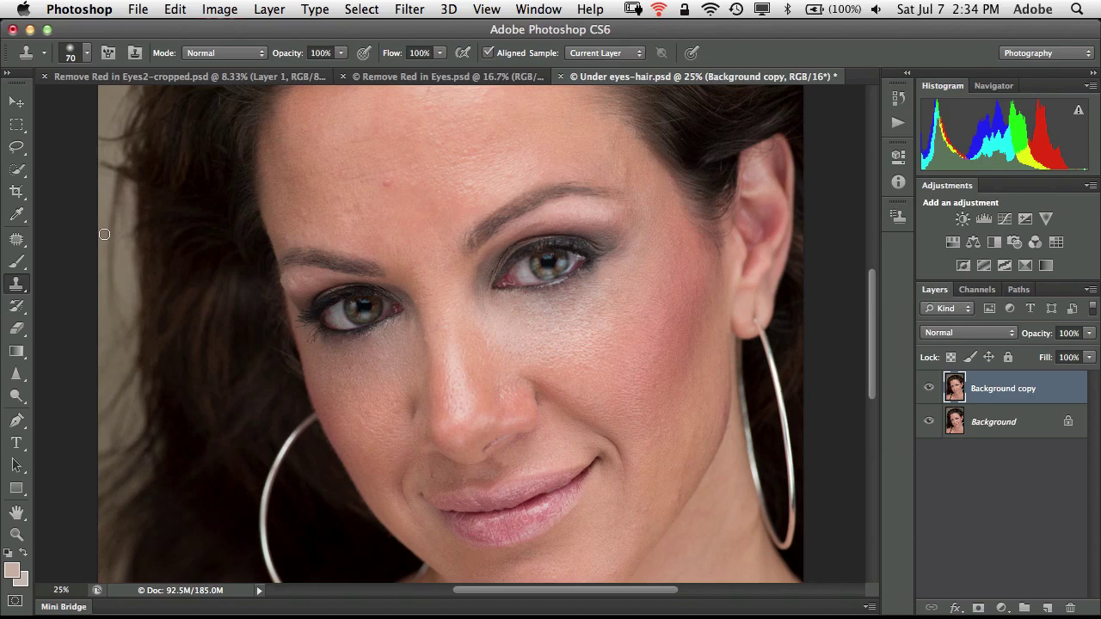
click(244, 54)
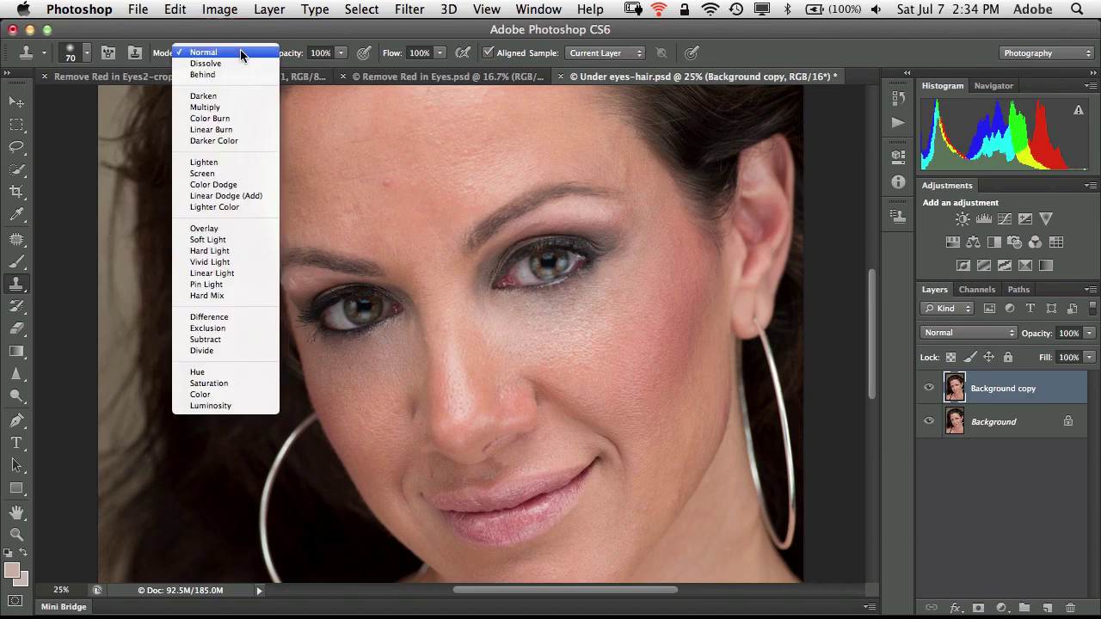
click(233, 161)
click(340, 53)
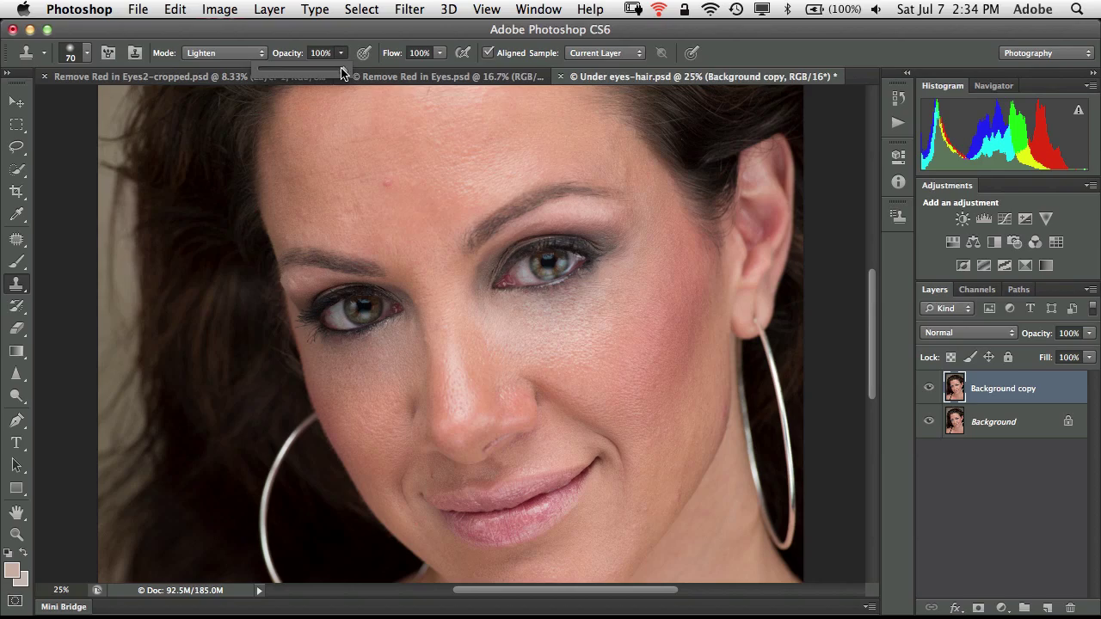
drag(340, 73, 290, 79)
Sample clean cheek skin and clone it over the right-hand under-eye shadow, enlarging the brush to 250
key(bracketright)
key(bracketright)
key(bracketright)
key(bracketright)
key(bracketright)
key(bracketright)
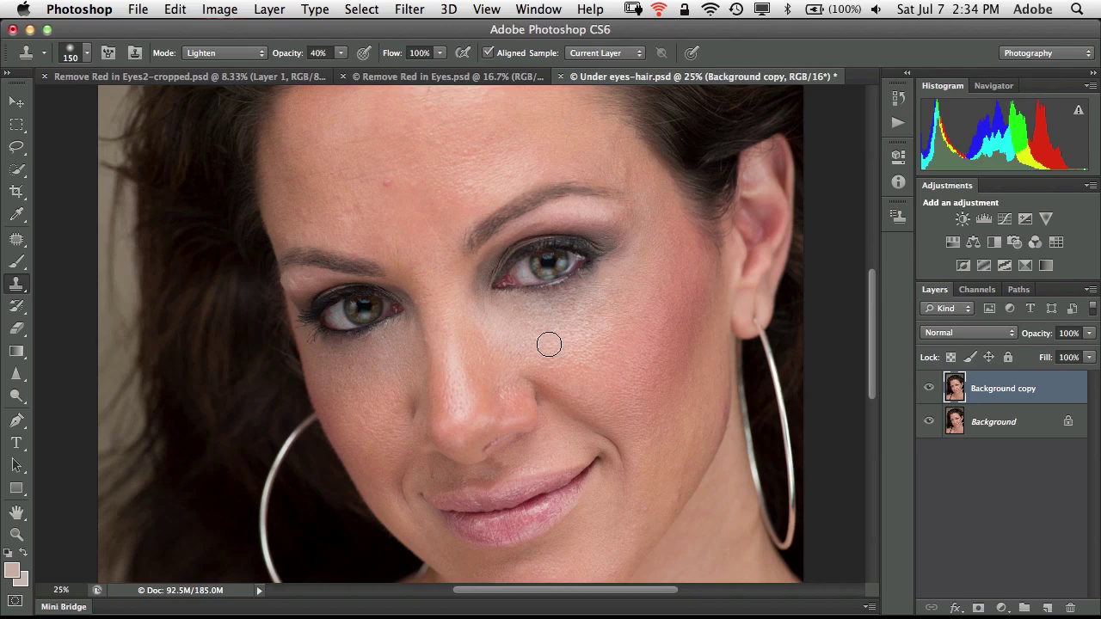
key(bracketleft)
key(bracketleft)
alt+click(551, 336)
mouse_move(568, 308)
mouse_down()
mouse_move(533, 320)
mouse_move(568, 311)
mouse_move(518, 313)
mouse_move(571, 308)
mouse_move(527, 312)
mouse_move(583, 295)
mouse_move(534, 310)
mouse_move(577, 299)
mouse_move(557, 324)
mouse_move(499, 316)
mouse_move(602, 288)
mouse_move(521, 313)
mouse_move(556, 328)
mouse_move(604, 297)
mouse_move(562, 339)
mouse_move(602, 307)
mouse_move(569, 329)
mouse_up()
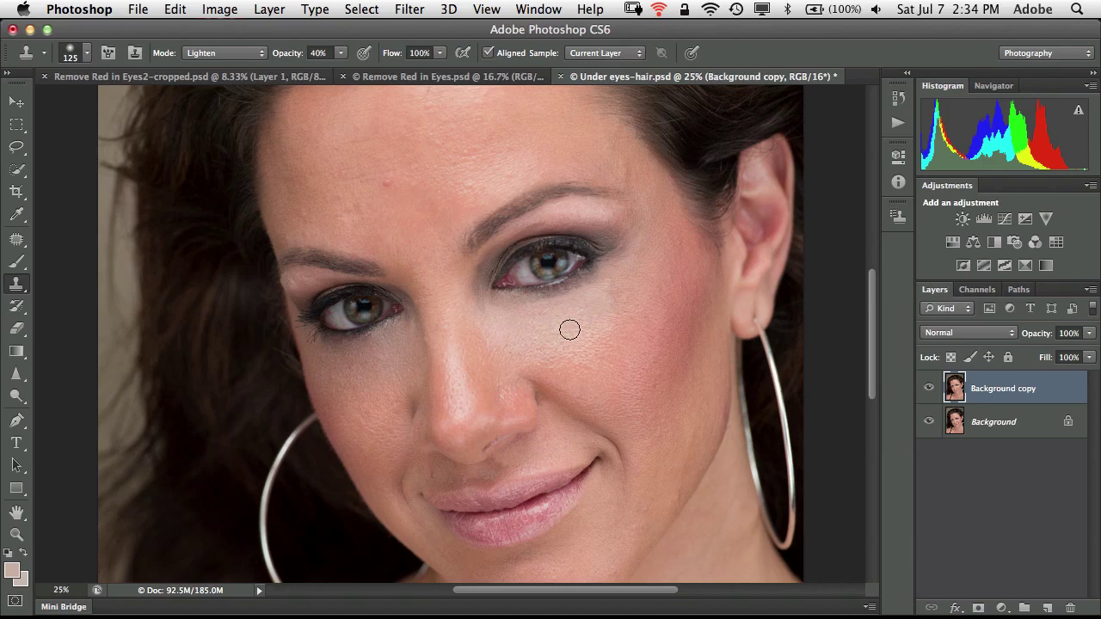
key(bracketright)
key(bracketright)
key(bracketright)
key(bracketright)
alt+click(583, 332)
mouse_move(610, 310)
mouse_down()
mouse_move(611, 290)
mouse_move(633, 290)
mouse_up()
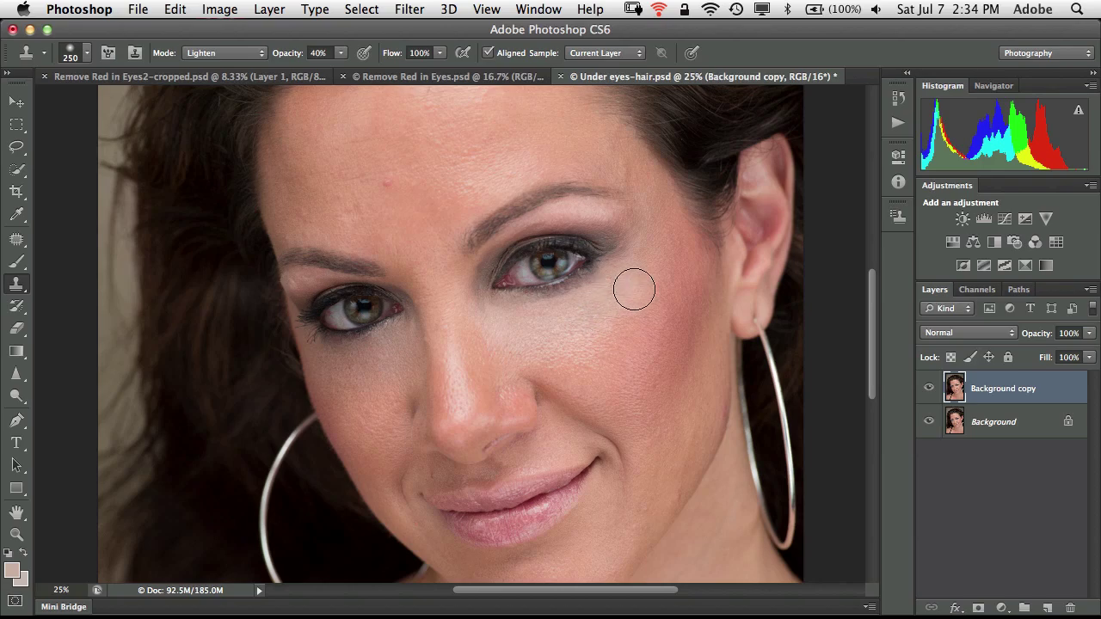
Toggle the Background copy layer's visibility to compare with the original, then scrub its opacity to 57%
key(super+minus)
key(super+plus)
click(929, 391)
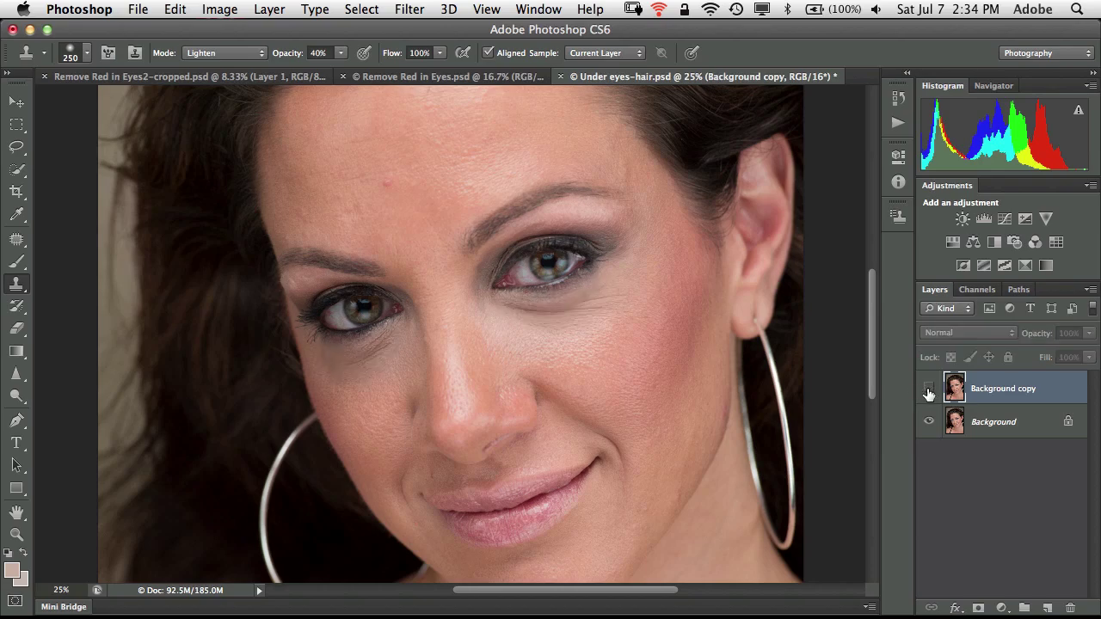
click(929, 392)
click(929, 392)
click(929, 393)
click(929, 393)
click(928, 393)
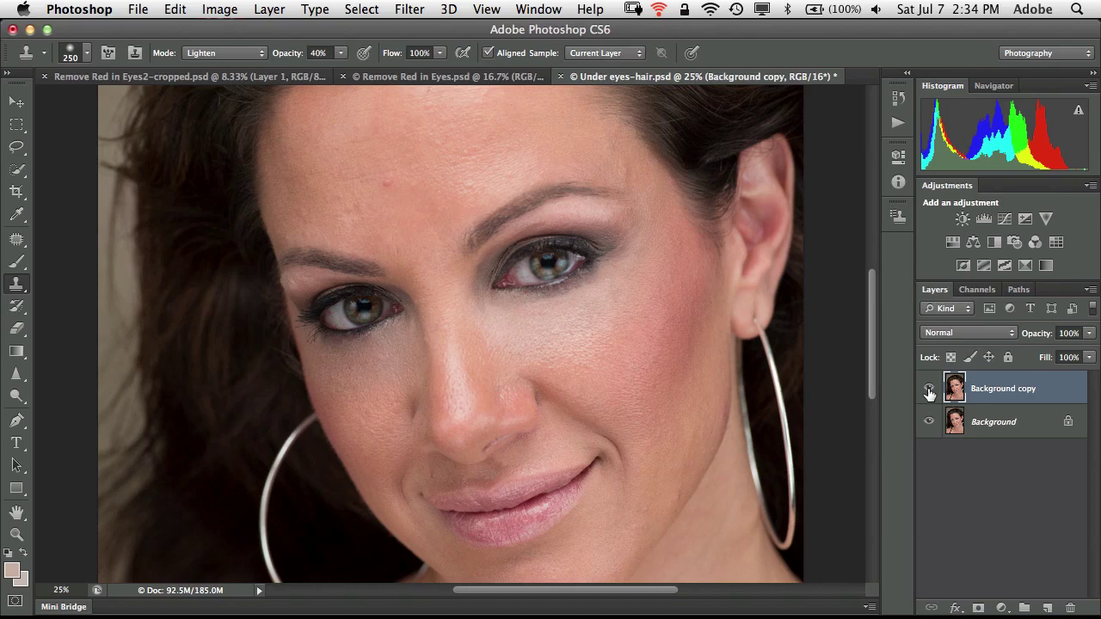
click(929, 392)
click(930, 392)
click(930, 392)
drag(1037, 338, 1002, 344)
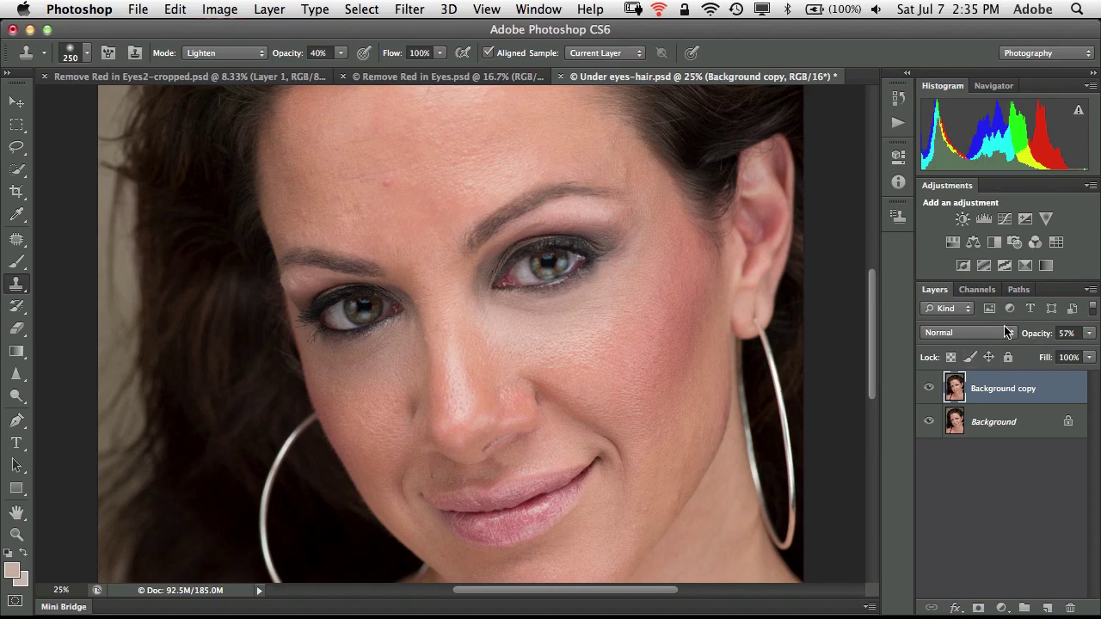
At 16.67% zoom, drag the Background copy opacity down, then enter 50 in the Opacity field
key(super+minus)
key(super+minus)
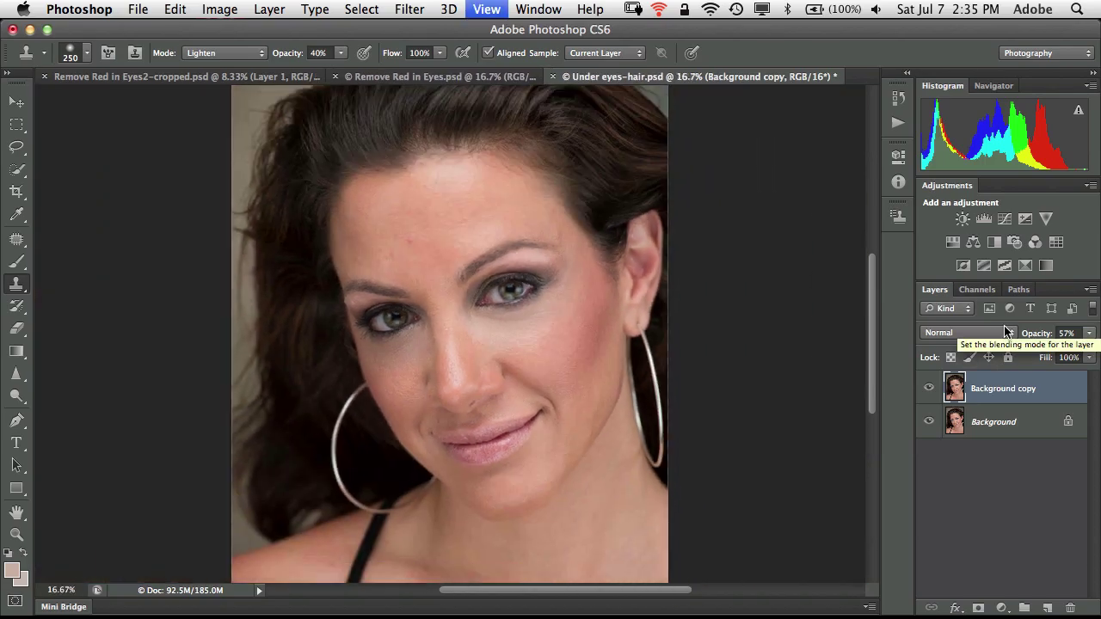
key(super+plus)
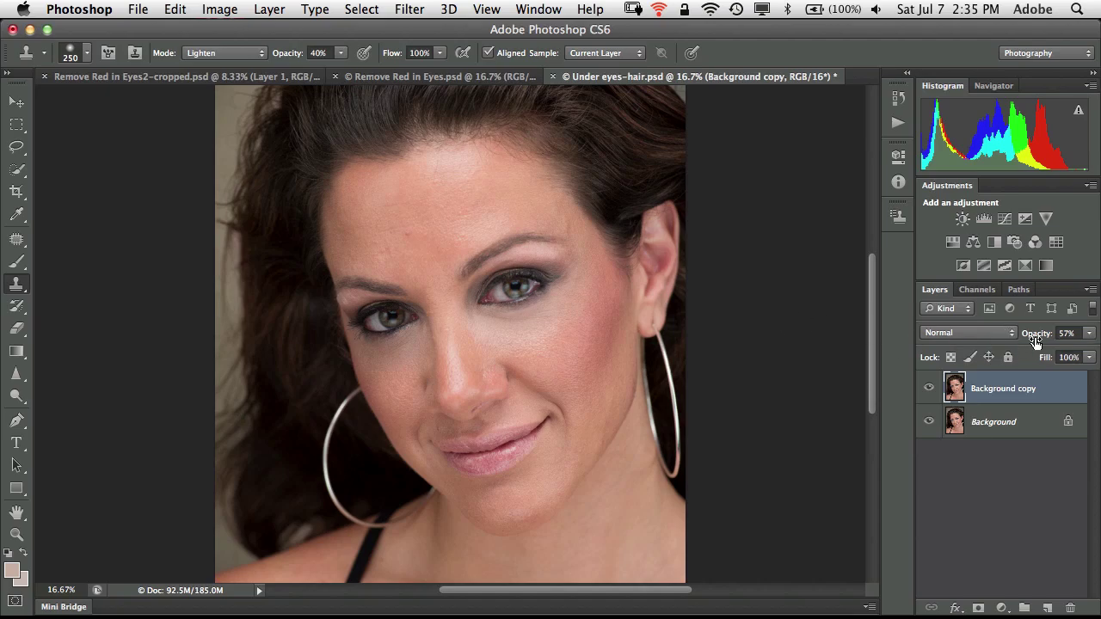
drag(1043, 338, 985, 339)
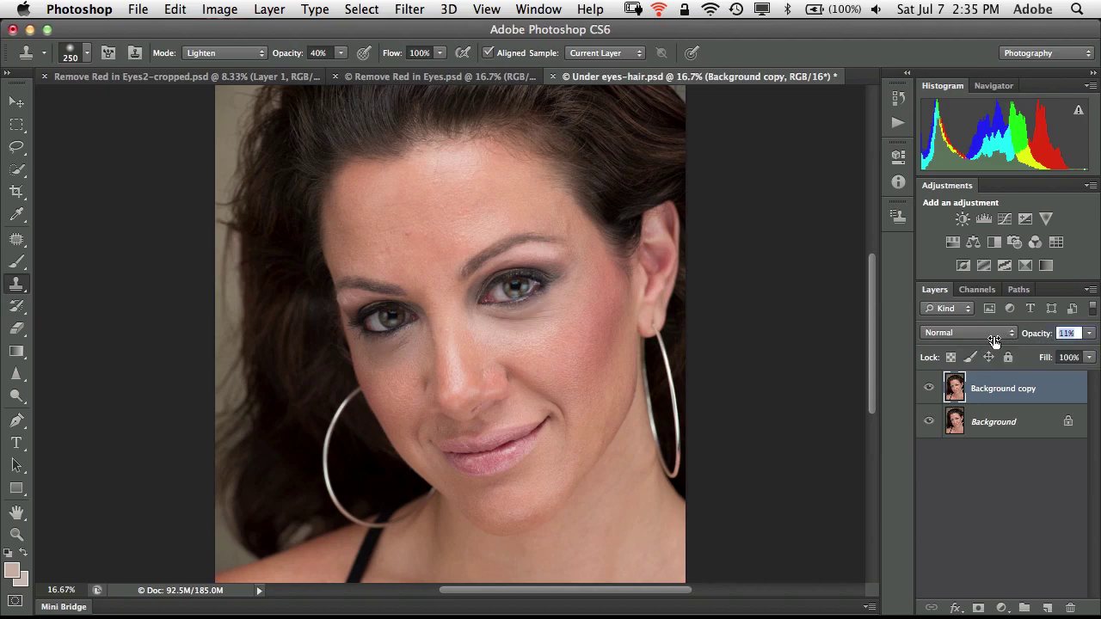
text(50)
key(Return)
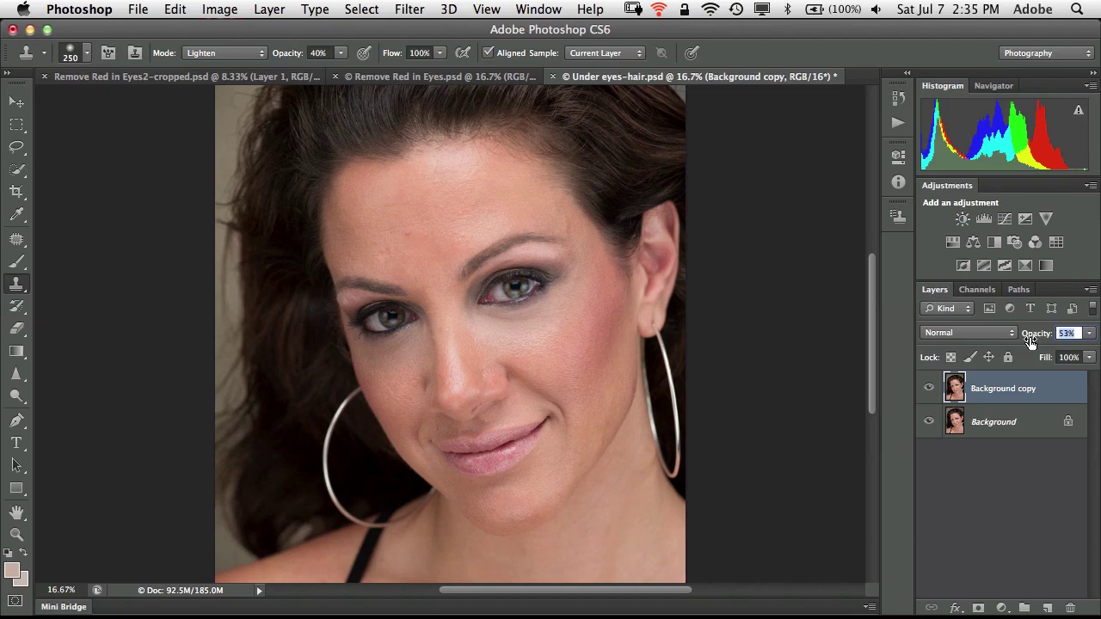